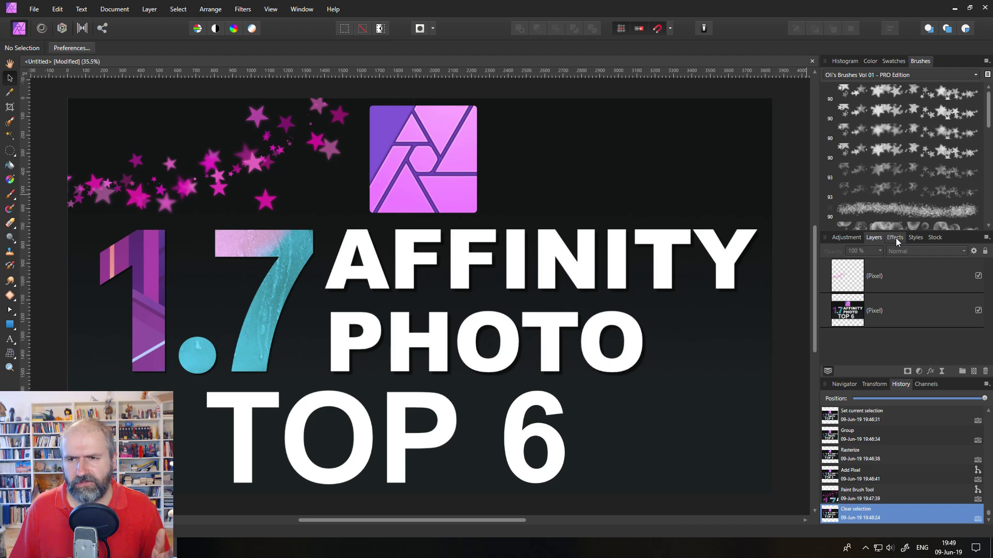
Search Unsplash stock for 'cat' and place the cat-under-blanket photo to fill the canvas.
left_click(934, 238)
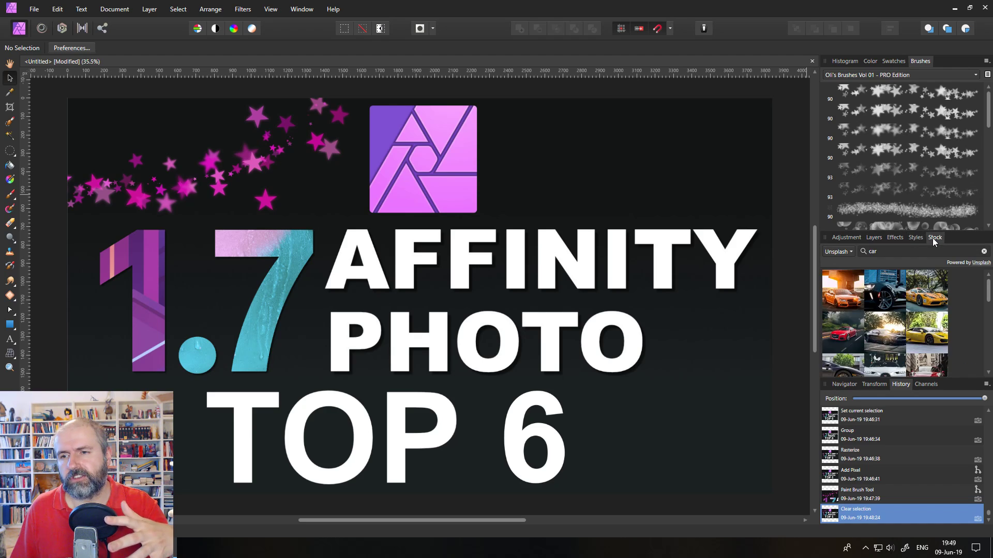
left_click(836, 253)
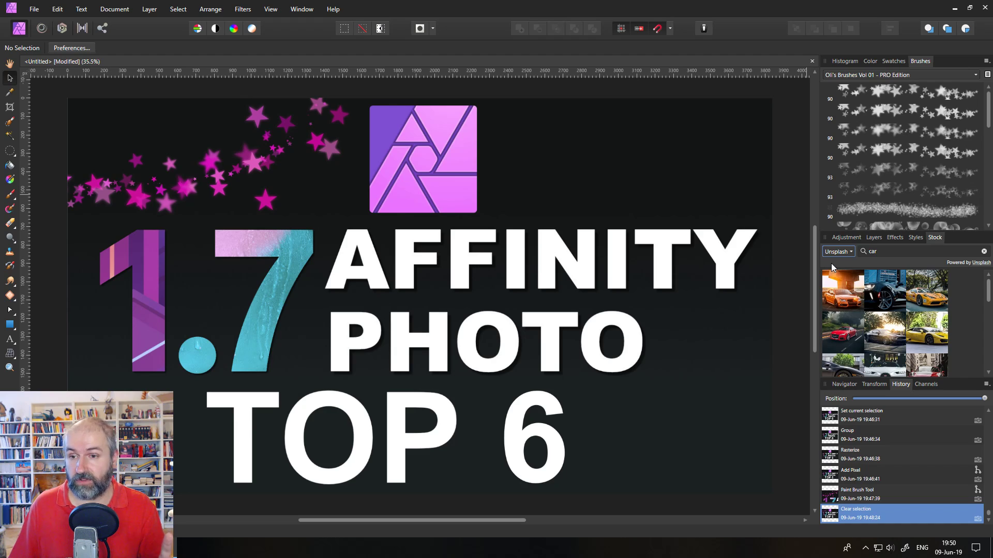
left_click(894, 251)
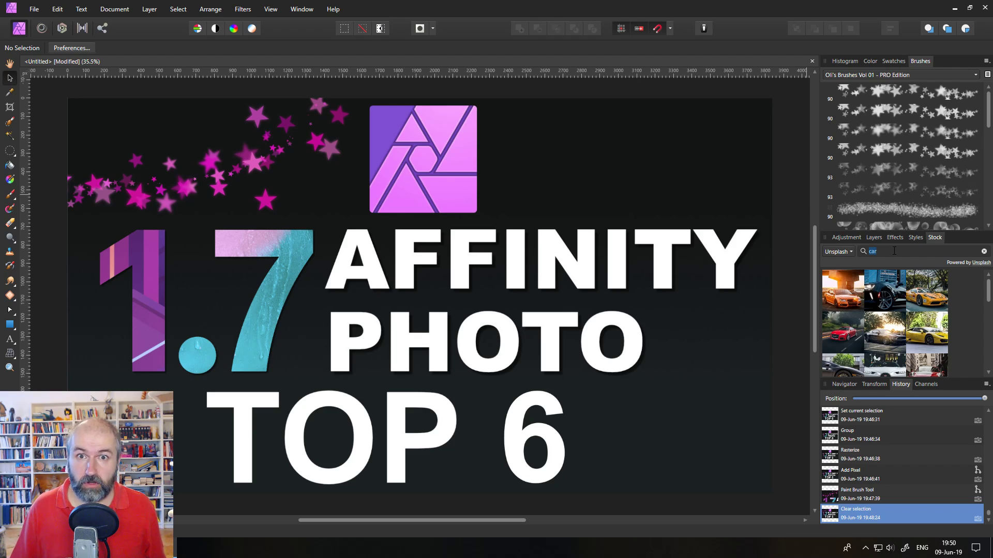
type("cart")
key("BackSpace")
key("BackSpace")
type("t")
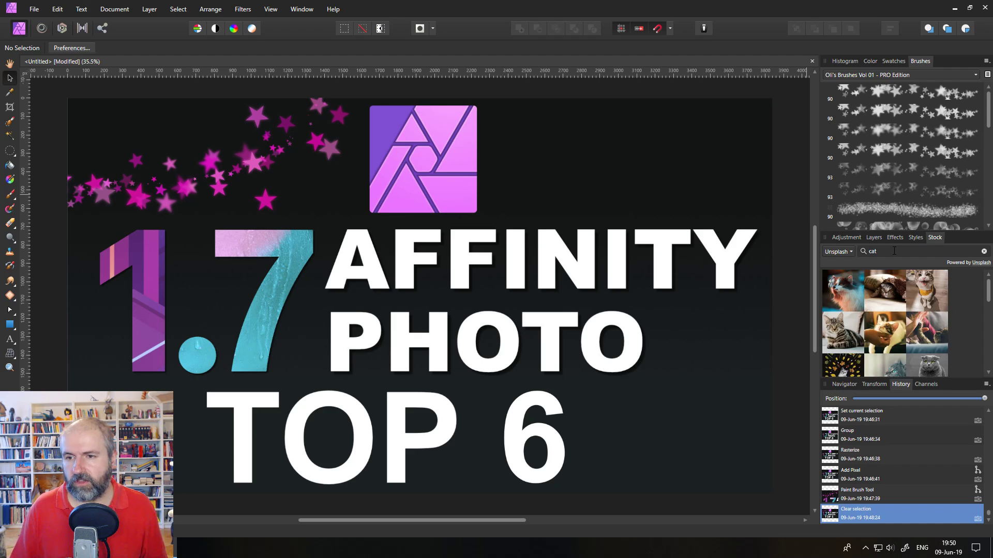
left_click_drag(879, 296, 444, 222)
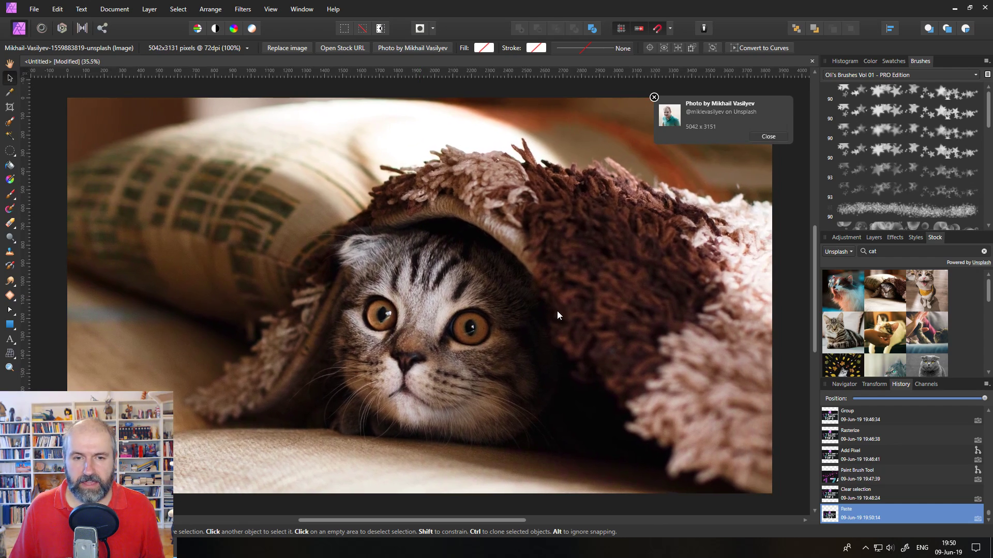
left_click_drag(557, 312, 552, 309)
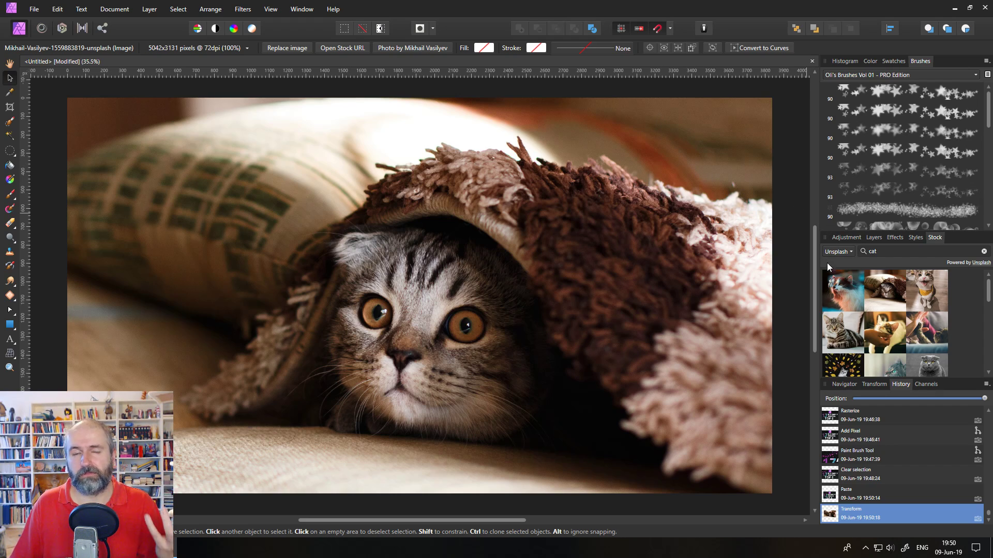
Switch the stock source to Pixabay and search for 'twitter'.
left_click(836, 252)
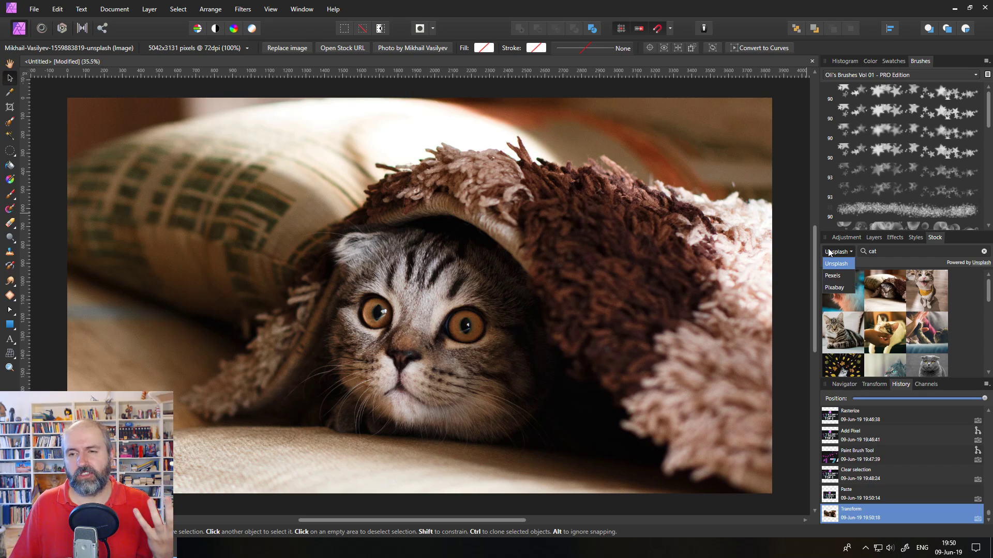
left_click(834, 287)
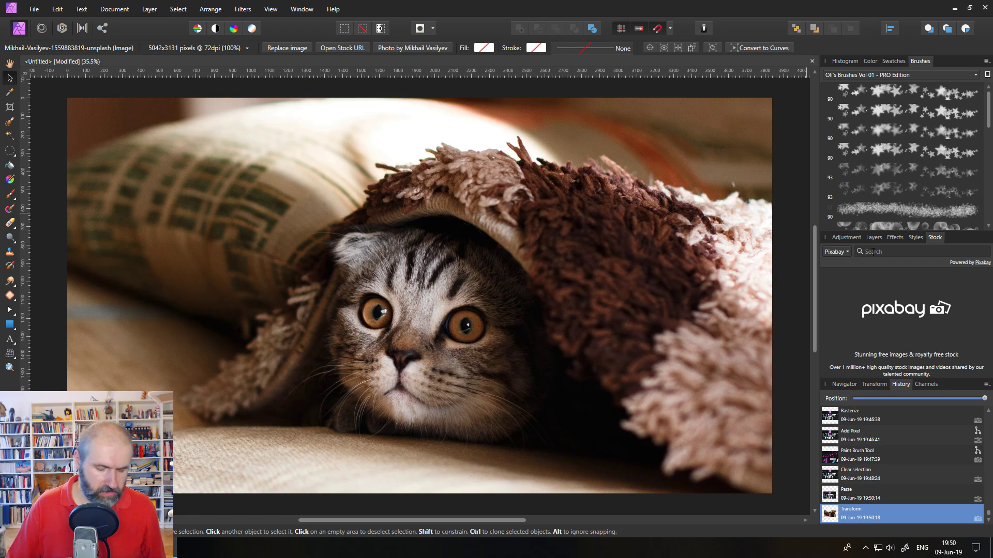
left_click(873, 252)
type("twitter")
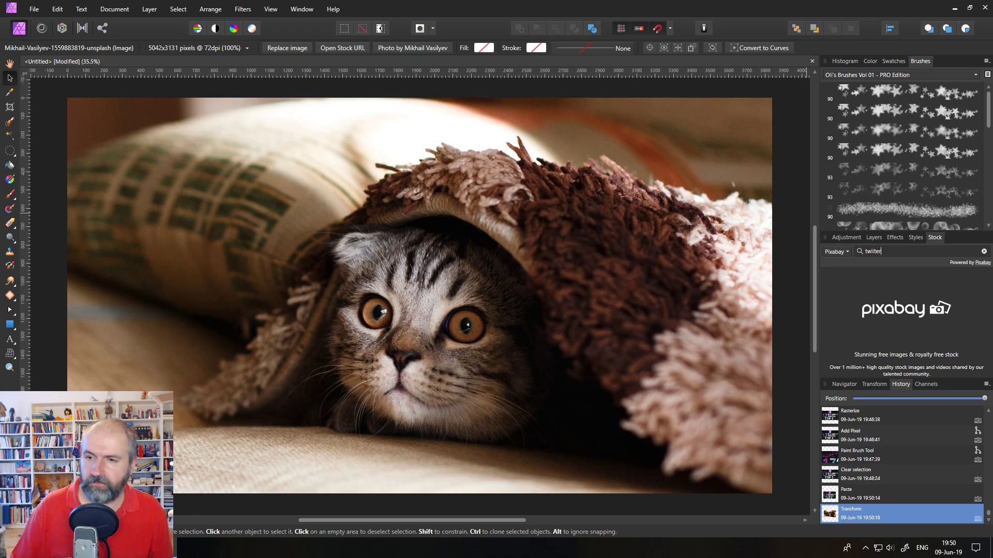
key("BackSpace")
key("BackSpace")
key("BackSpace")
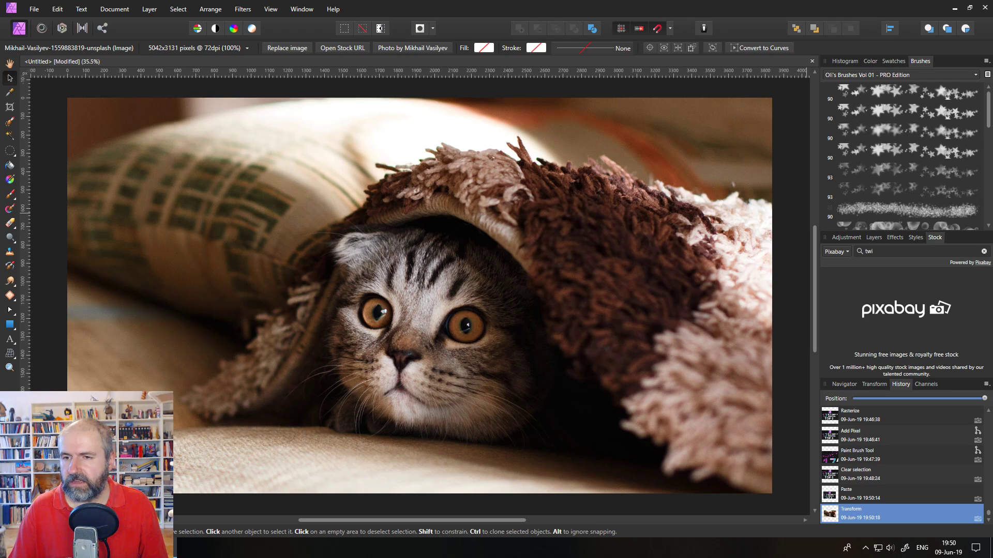
type("tter")
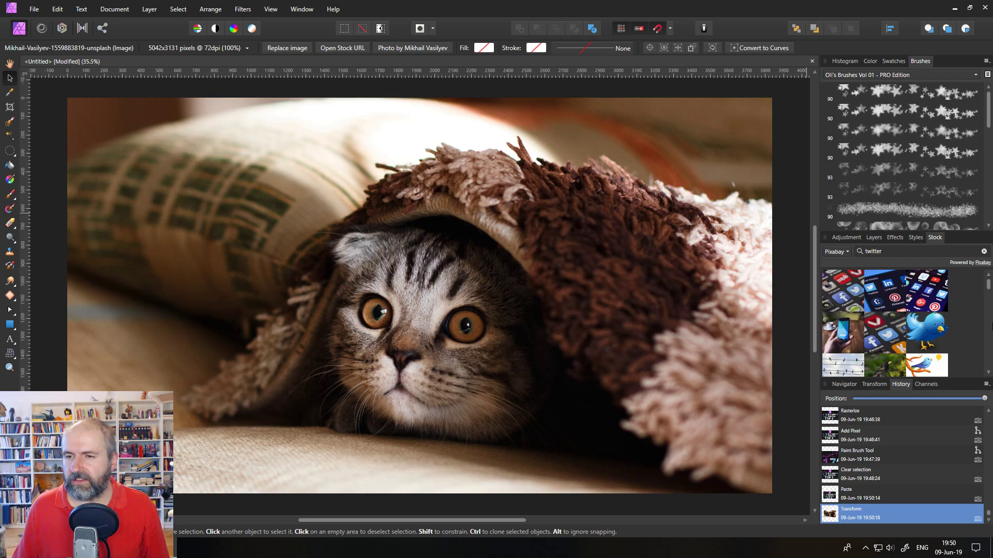
mouse_move(989, 288)
left_mouse_down()
mouse_move(988, 306)
mouse_move(988, 290)
left_mouse_up()
Place the Twitter bird, shrink it, and move it to the cat photo's lower left.
left_click_drag(925, 330, 377, 267)
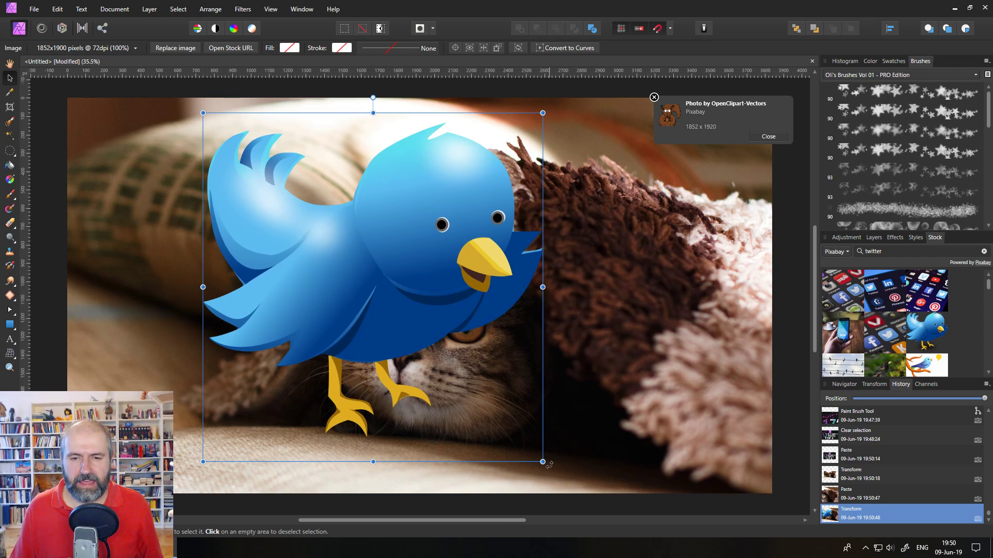
left_click_drag(543, 462, 394, 309)
left_click_drag(334, 209, 211, 370)
left_click(668, 284)
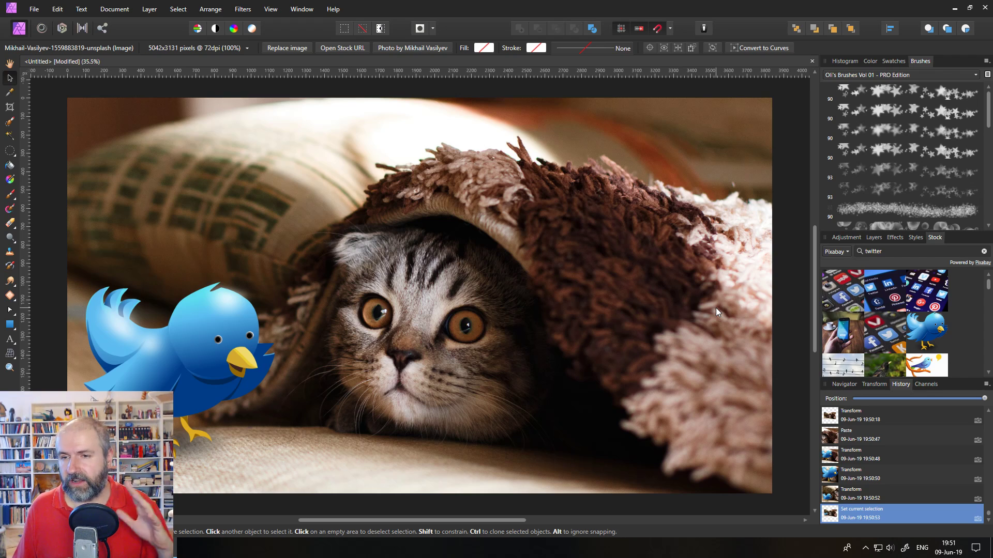
Search for 'car' stock photos, switching the source back to Unsplash.
left_click(872, 239)
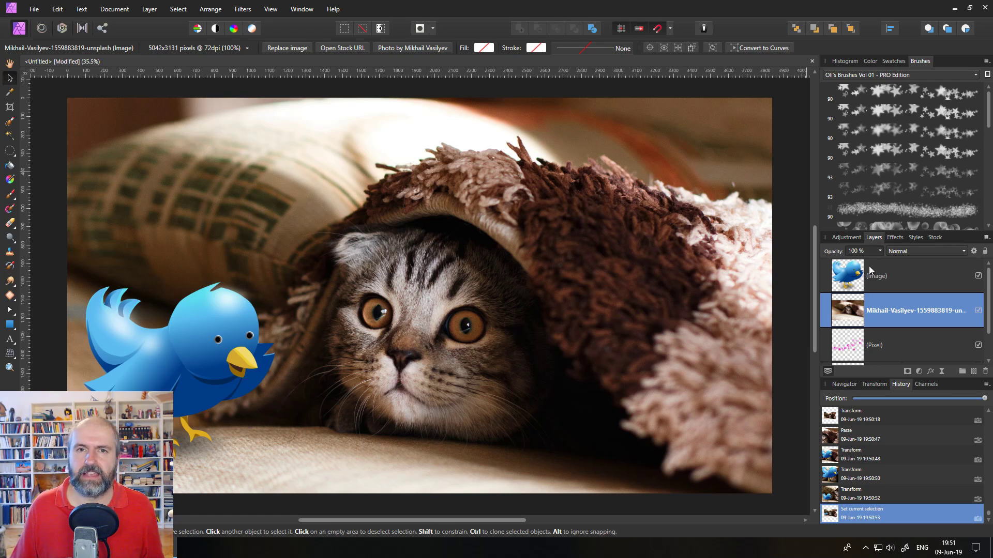
left_click(939, 237)
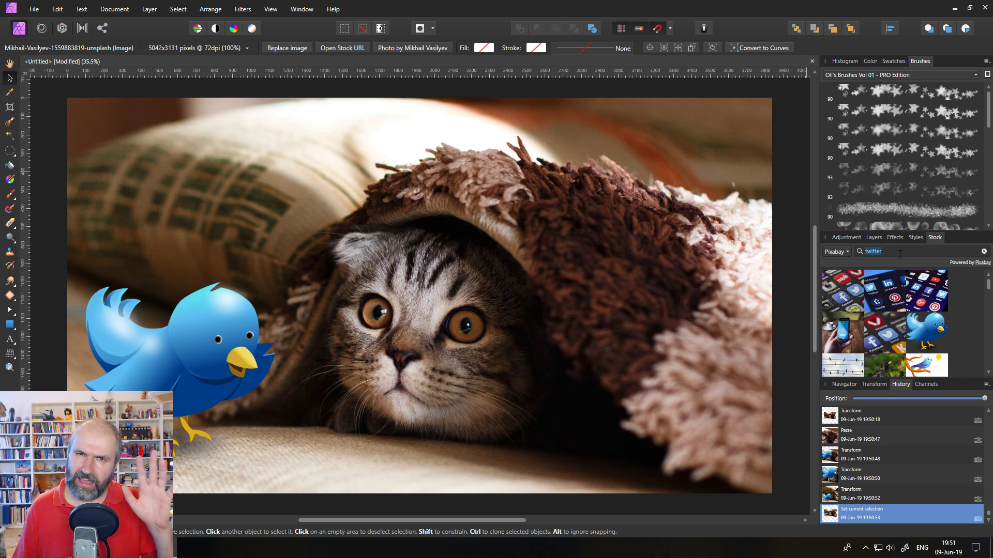
type("car")
key("Return")
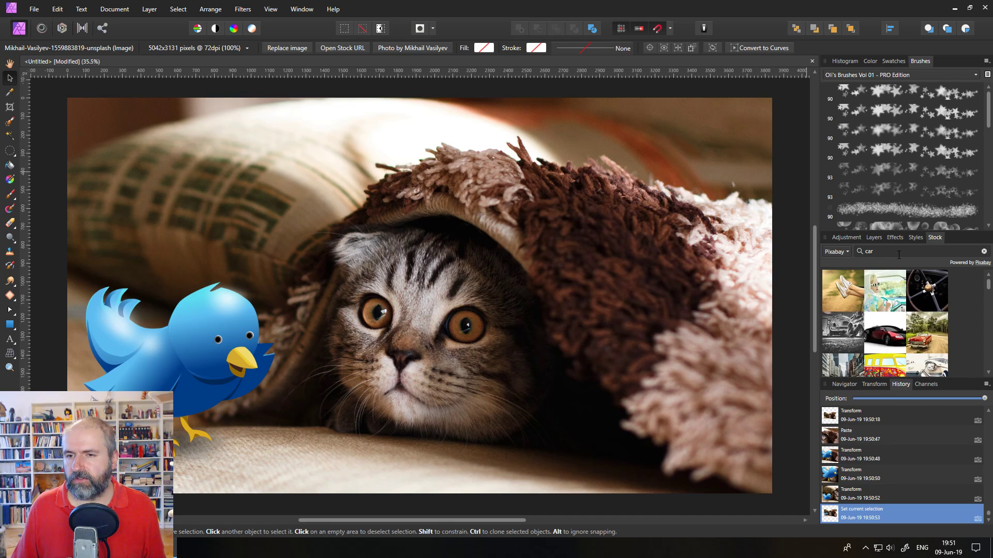
left_click(836, 252)
left_click(838, 270)
left_click(894, 255)
type("car")
key("Return")
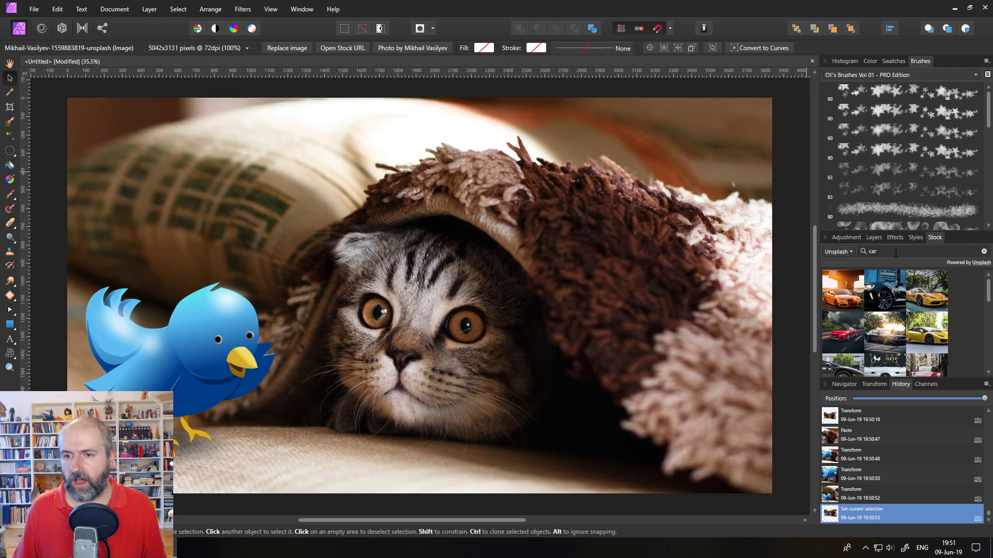
Place the red Audi photo and scale it to fill the canvas.
left_click_drag(851, 334, 325, 374)
left_click_drag(575, 306, 504, 377)
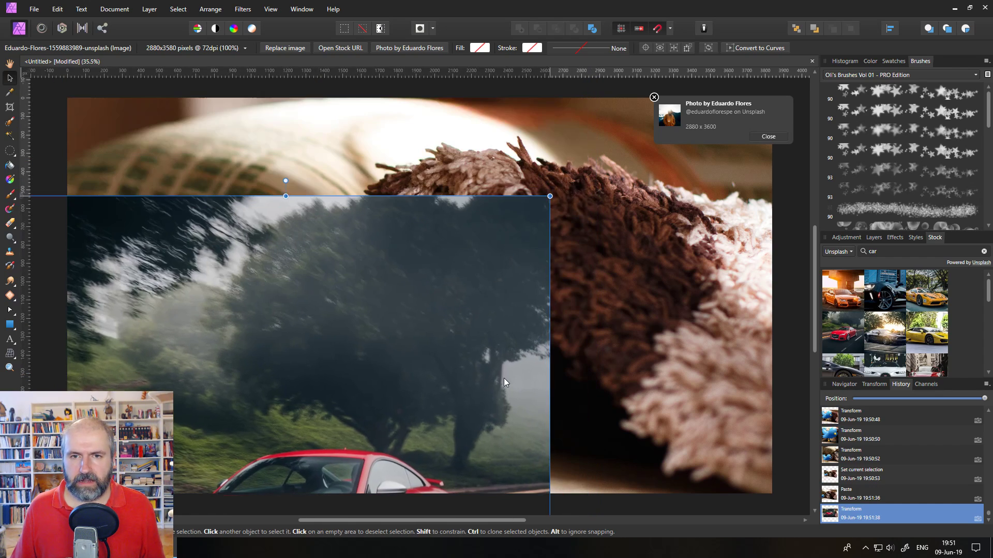
left_click_drag(550, 195, 672, 72)
left_click_drag(641, 305, 616, 200)
left_click(795, 272)
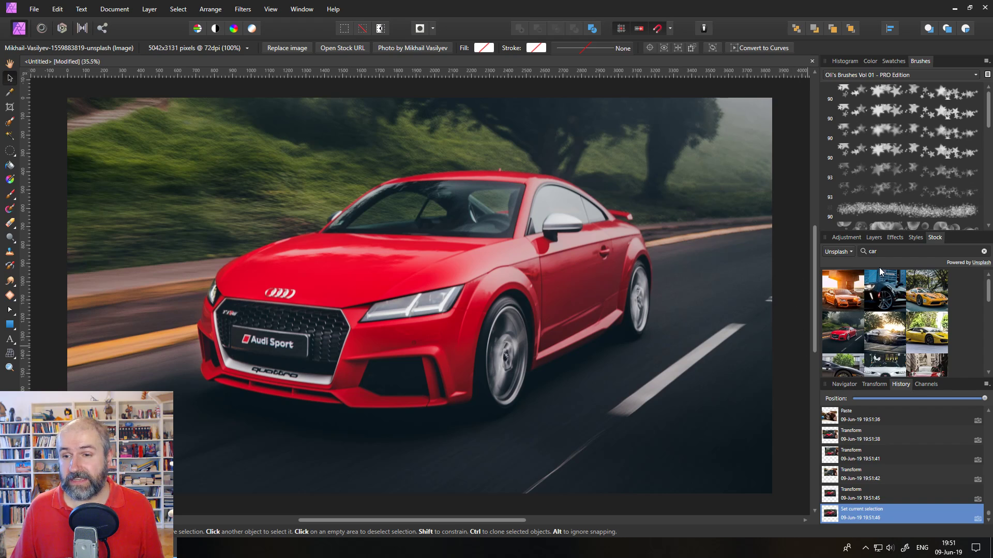
Add an HSL adjustment above the Audi photo layer.
left_click(874, 237)
left_click(854, 277)
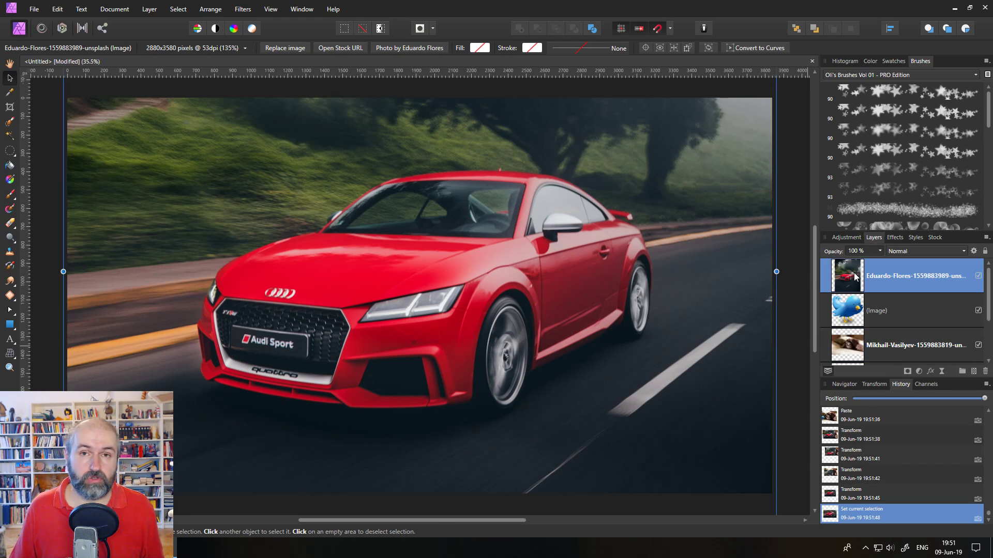
left_click(919, 372)
left_click(900, 143)
Move the HSL dialog aside, test a hue shift, then reset it to zero.
left_click_drag(301, 271, 818, 179)
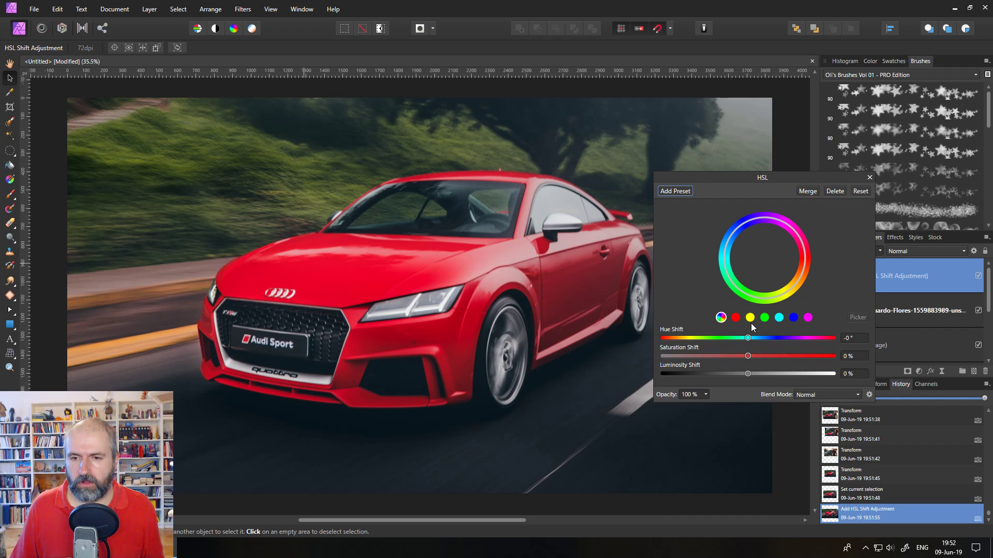
mouse_move(749, 342)
left_mouse_down()
mouse_move(719, 340)
mouse_move(843, 346)
mouse_move(736, 341)
mouse_move(759, 341)
mouse_move(751, 347)
left_mouse_up()
left_click(862, 193)
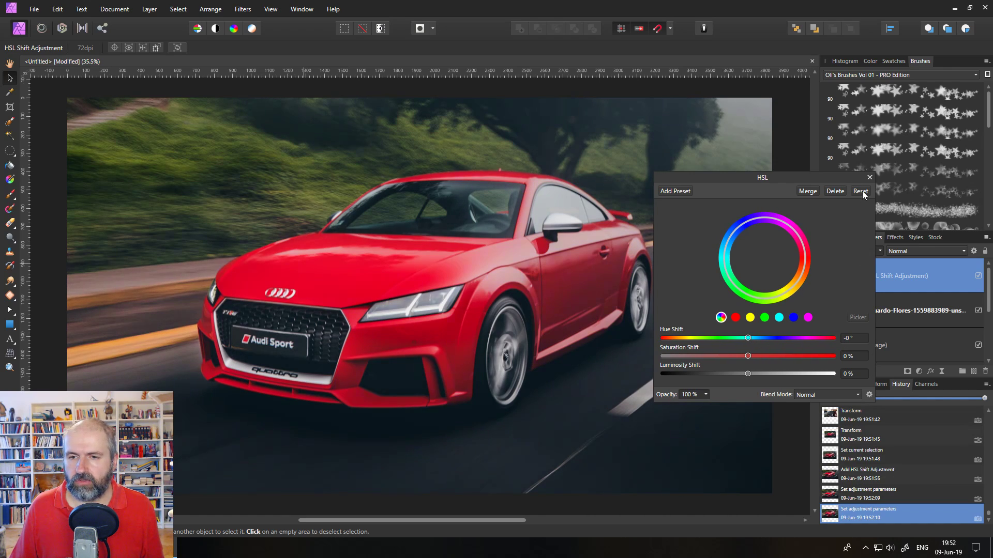
Target the red range and sample its colour from the Audi's body.
left_click(736, 319)
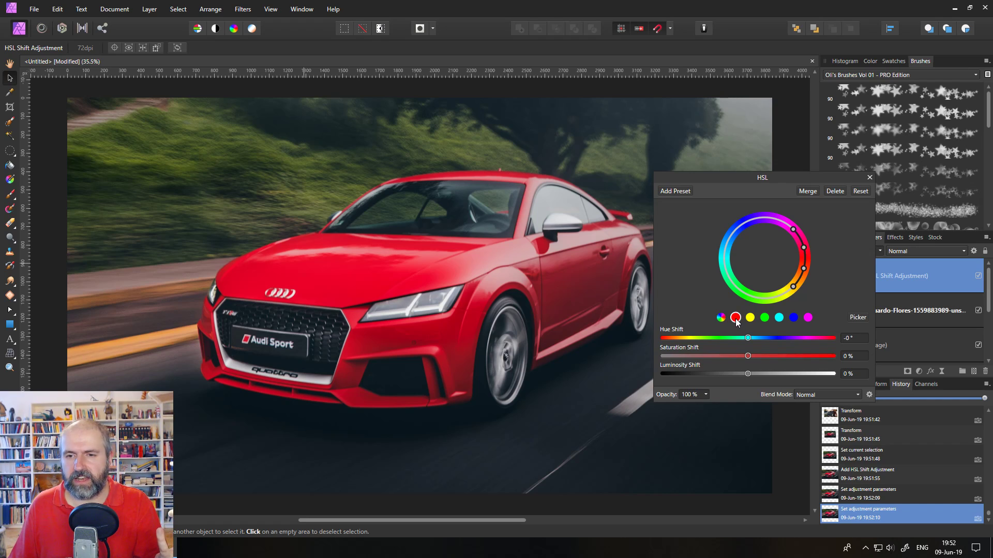
left_click(857, 318)
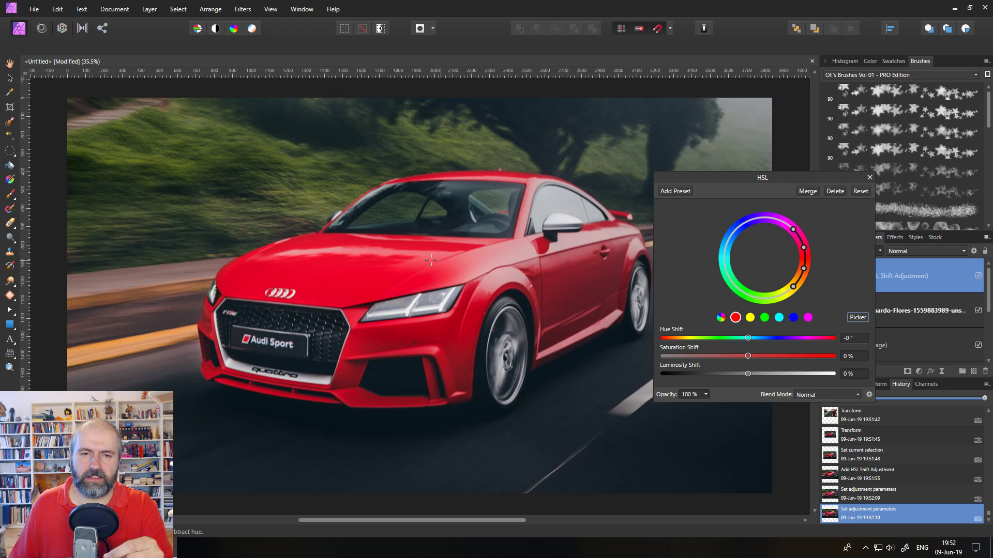
left_click(382, 269)
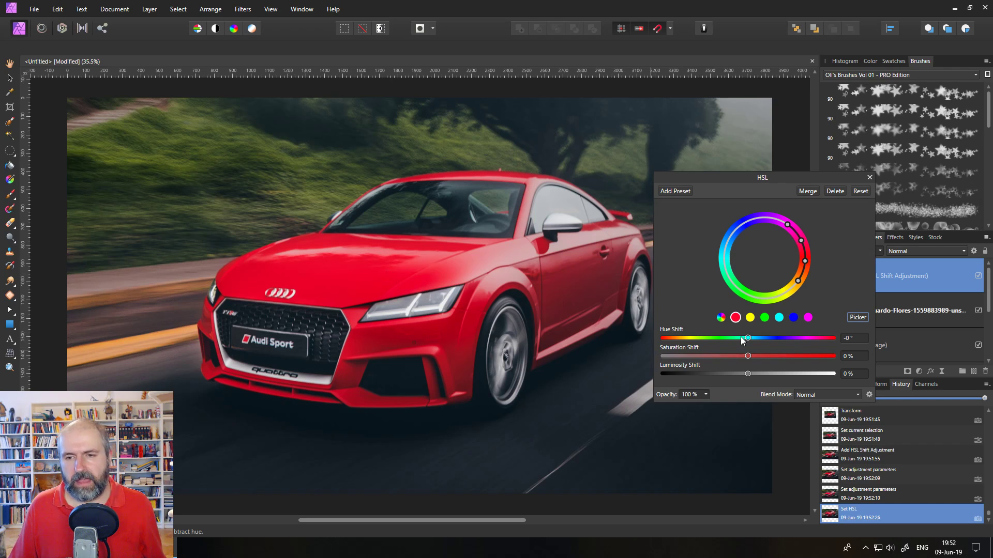
Shift the red range's hue by 161.6°, turning the Audi cyan.
left_click_drag(749, 341, 823, 339)
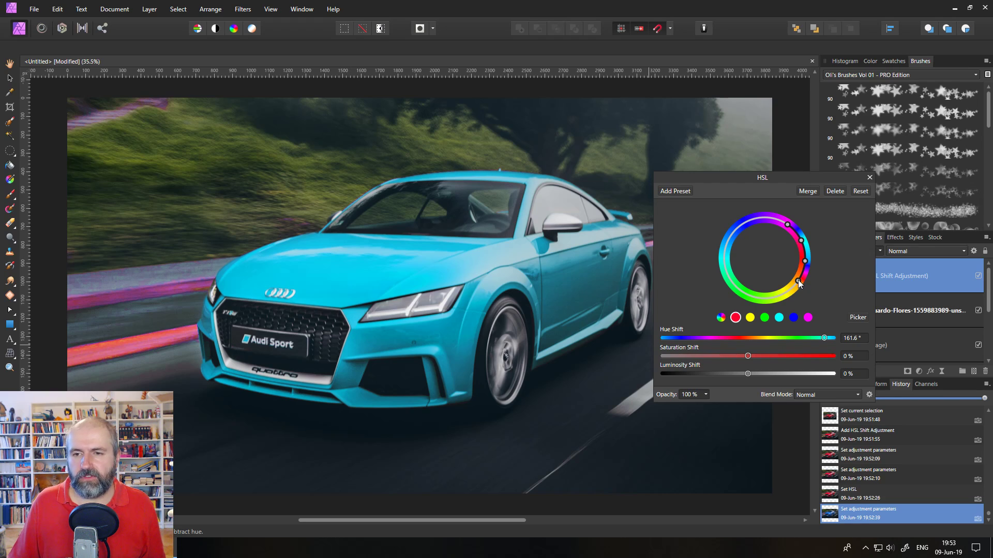
Pull in the colour wheel's range handles and settle the hue shift at 159.5°.
left_click_drag(799, 281, 806, 270)
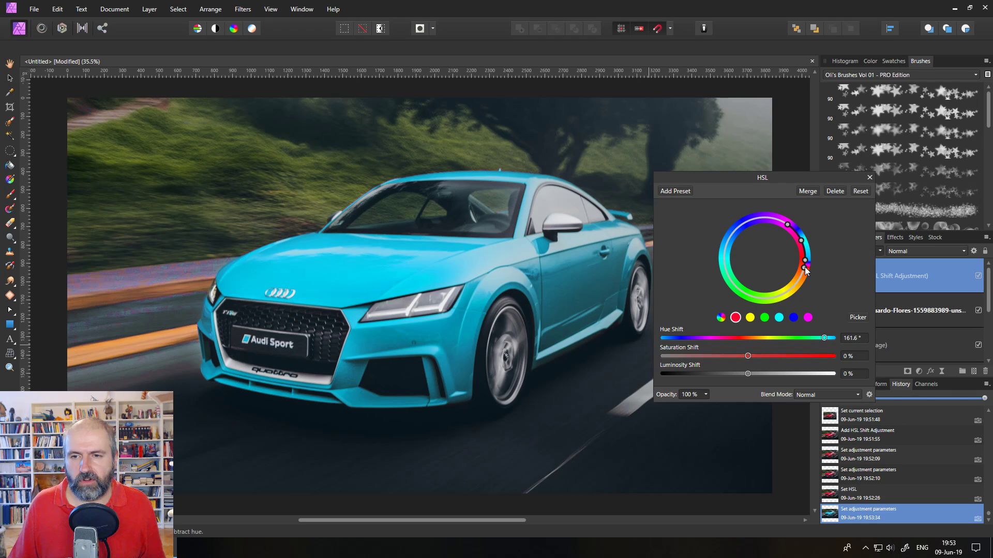
mouse_move(788, 225)
left_mouse_down()
mouse_move(807, 263)
mouse_move(799, 238)
left_mouse_up()
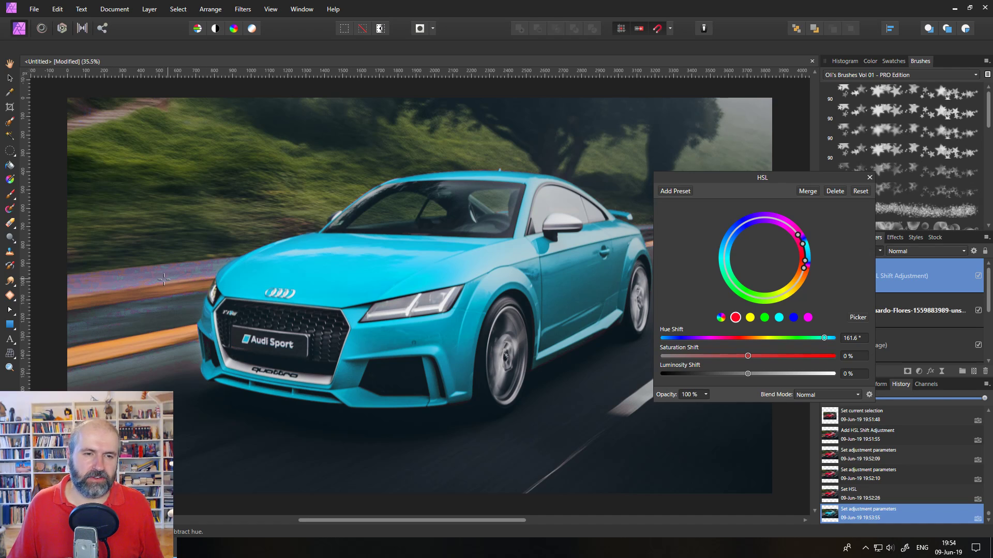
mouse_move(824, 338)
left_mouse_down()
mouse_move(686, 337)
mouse_move(823, 342)
left_mouse_up()
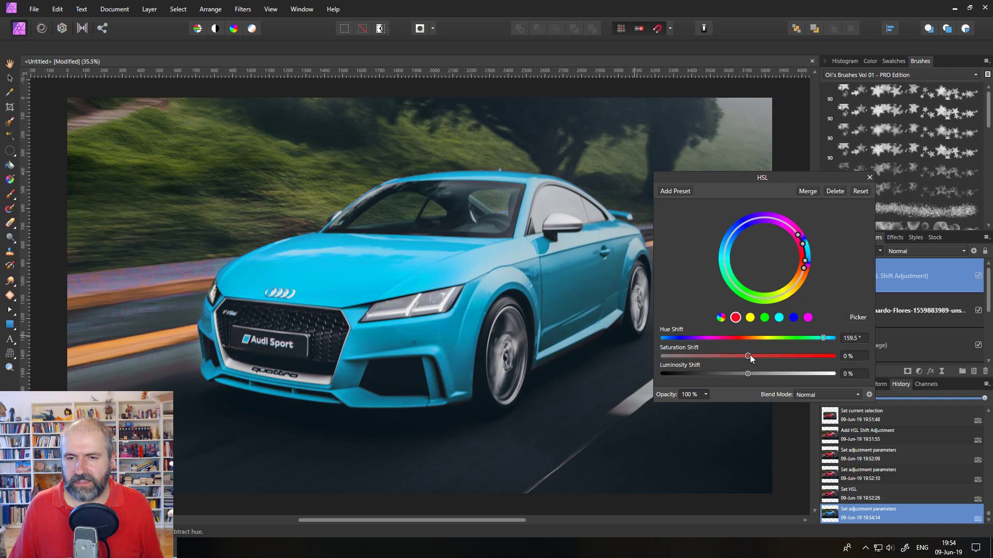
Adjust an HSL slider, move the dialog aside, then delete the HSL Shift Adjustment.
left_click_drag(750, 355, 718, 356)
left_click_drag(734, 179, 704, 198)
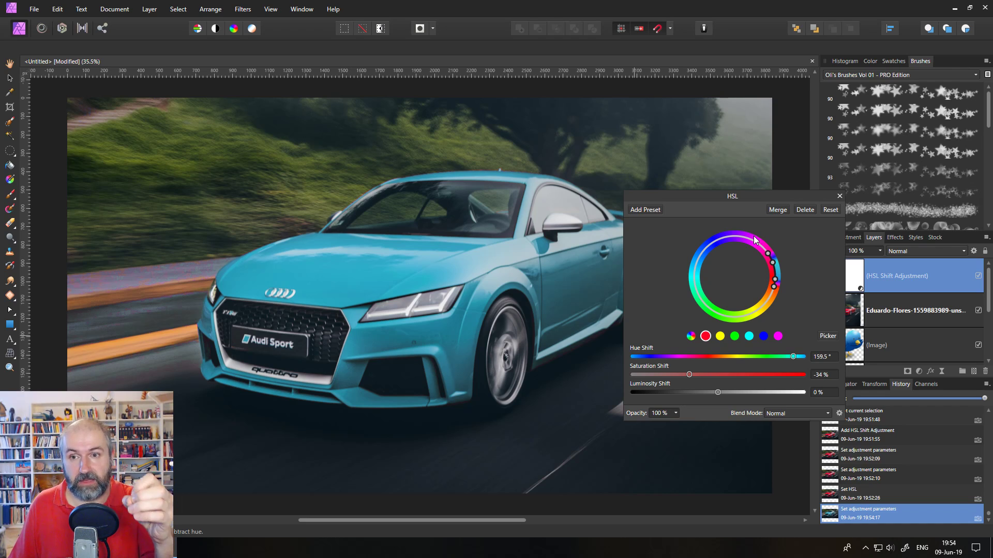
left_click(802, 211)
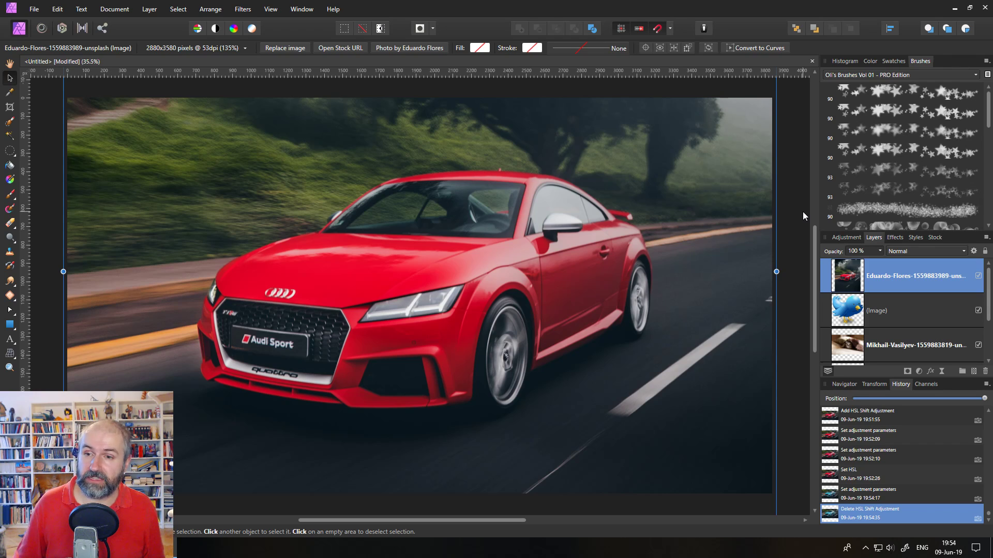
Add a pixel layer, hide the car, bird, pink stars, cat and title layers, and pick the star brush.
left_click(973, 371)
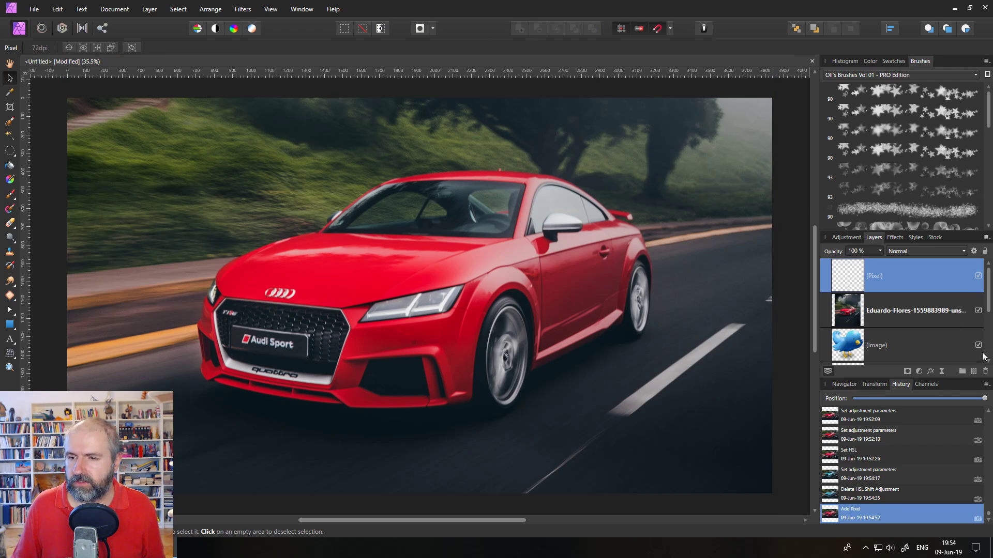
left_click(977, 311)
left_click(978, 345)
scroll(981, 337, "down", 3)
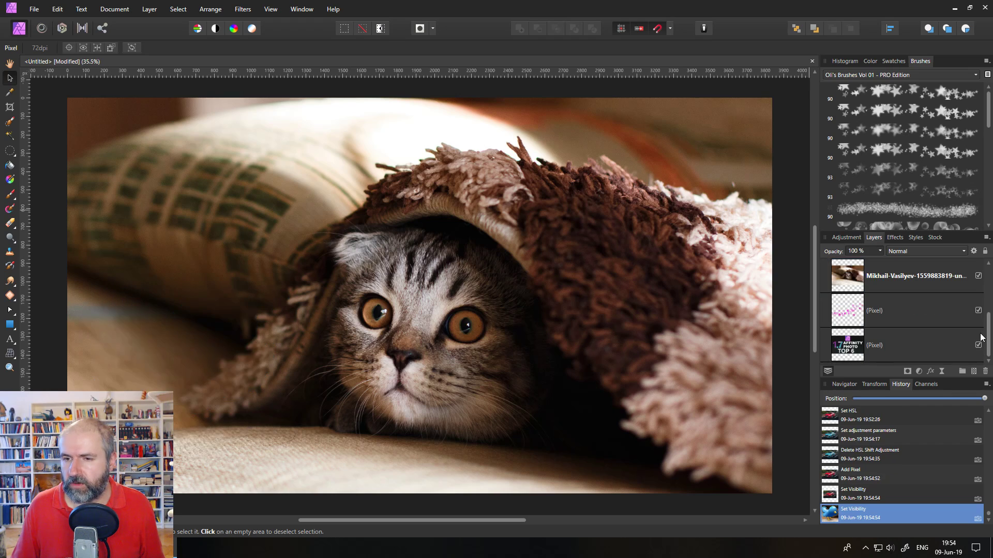
left_click(977, 310)
left_click(978, 276)
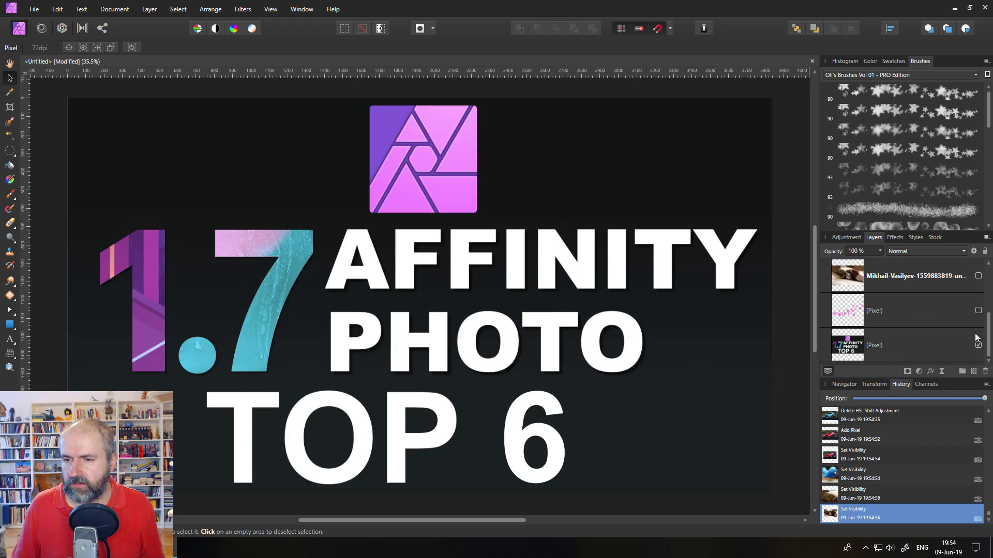
left_click(978, 345)
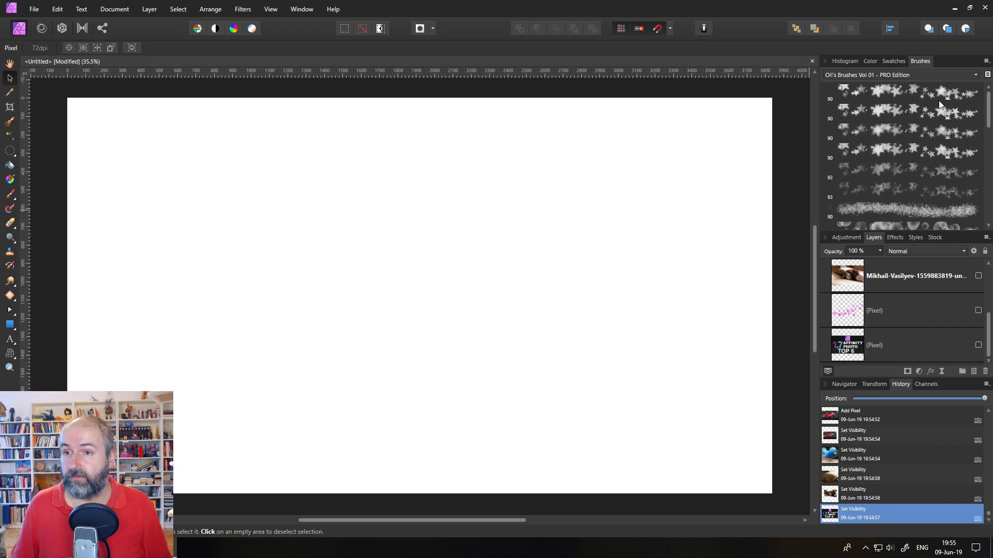
left_click(911, 91)
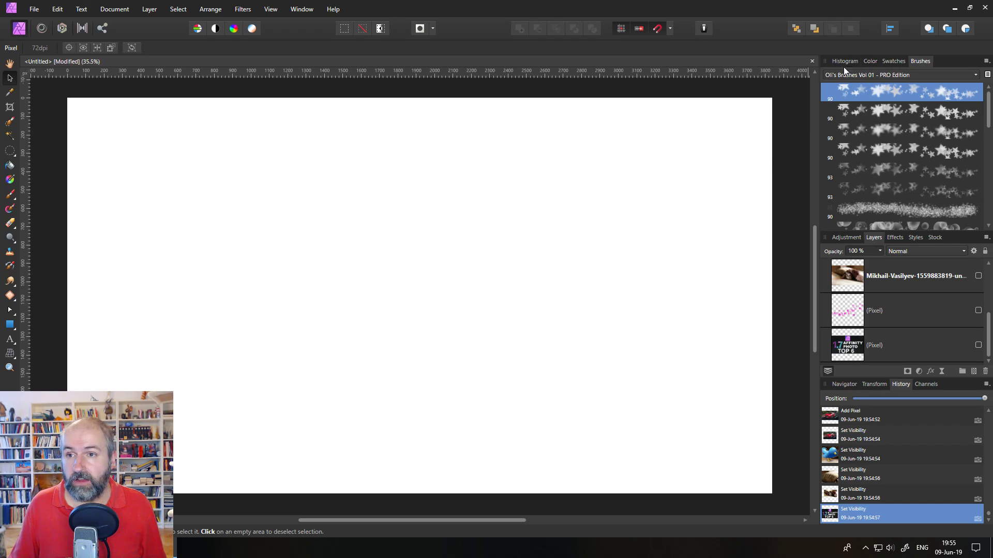
Check the colour, switch to the Paint Brush, and set its width to 186 px.
left_click(870, 61)
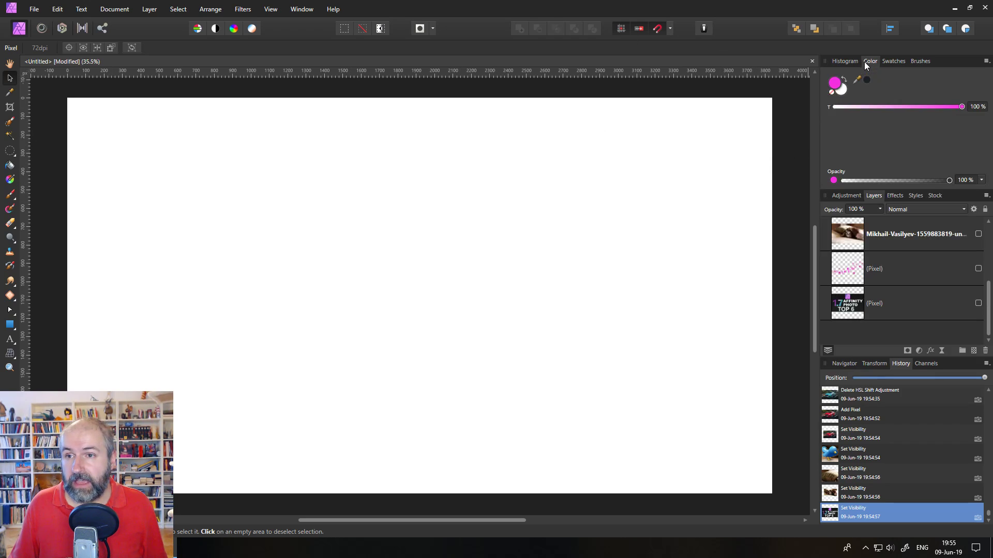
left_click(920, 61)
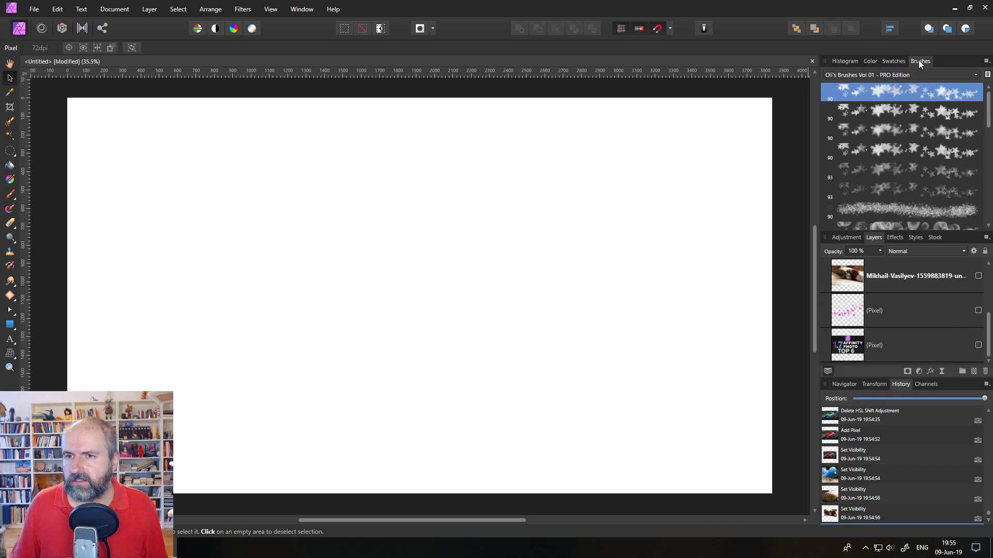
left_click(9, 194)
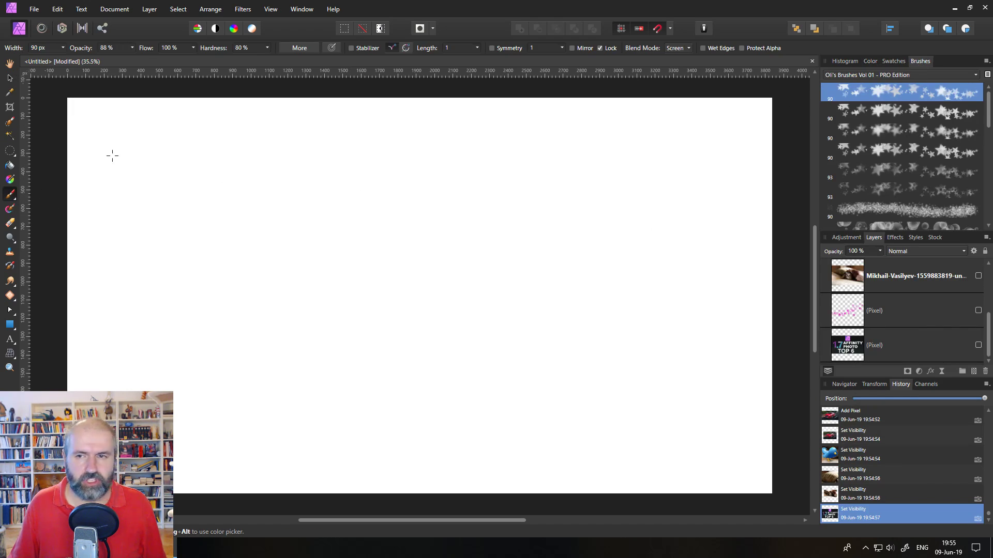
scroll(954, 326, "up", 5)
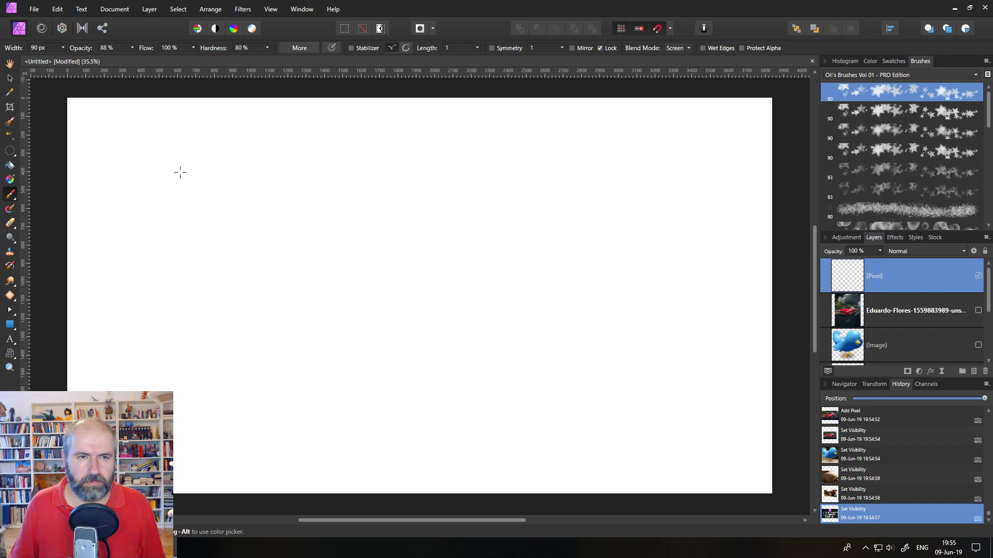
left_click(62, 48)
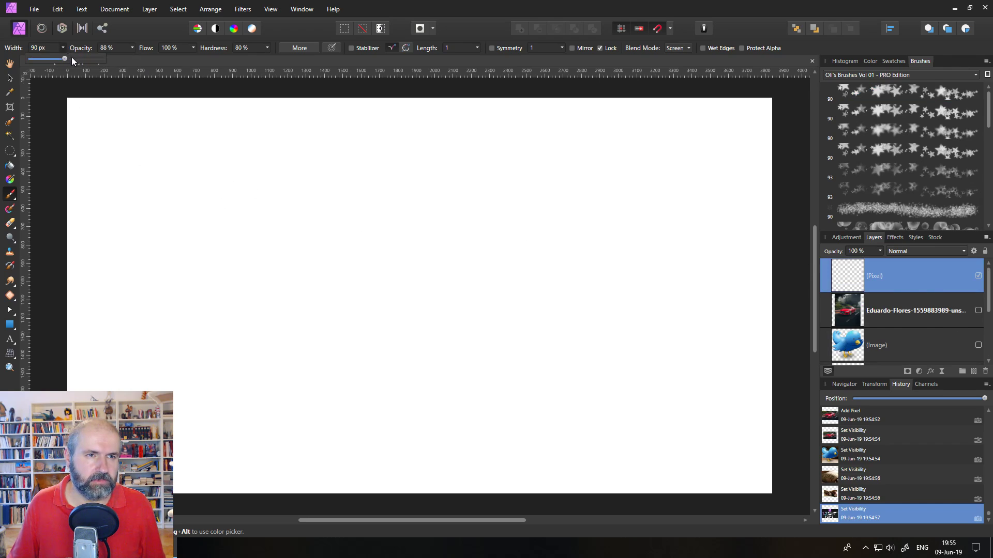
left_click(72, 58)
left_click_drag(73, 59, 70, 59)
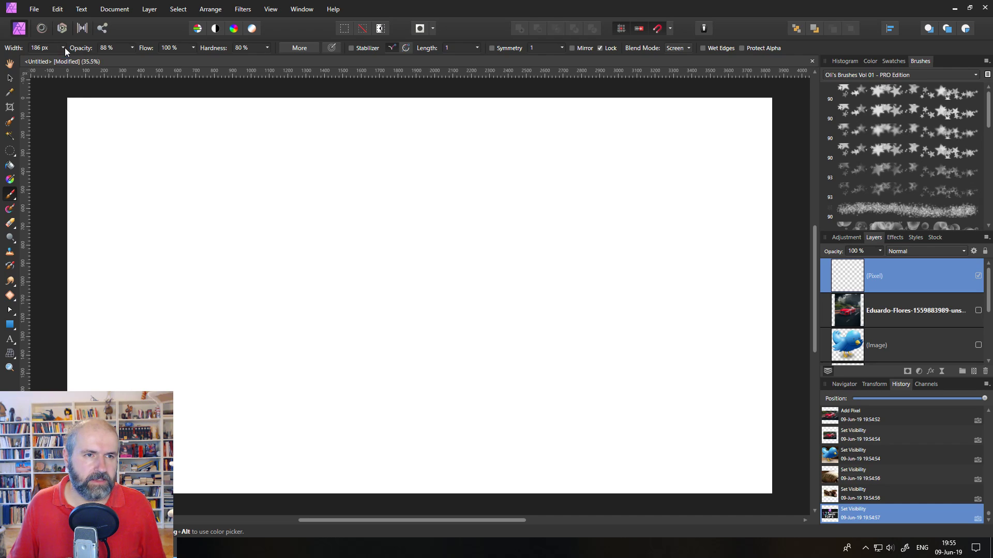
Paint a test trail of pink stars, then undo it.
mouse_move(91, 116)
left_mouse_down()
mouse_move(138, 139)
mouse_move(237, 250)
mouse_move(313, 367)
mouse_move(403, 415)
mouse_move(587, 381)
mouse_move(722, 282)
mouse_move(753, 205)
mouse_move(708, 172)
mouse_move(583, 173)
mouse_move(478, 227)
mouse_move(365, 193)
mouse_move(318, 114)
mouse_move(317, 91)
mouse_move(301, 271)
left_mouse_up()
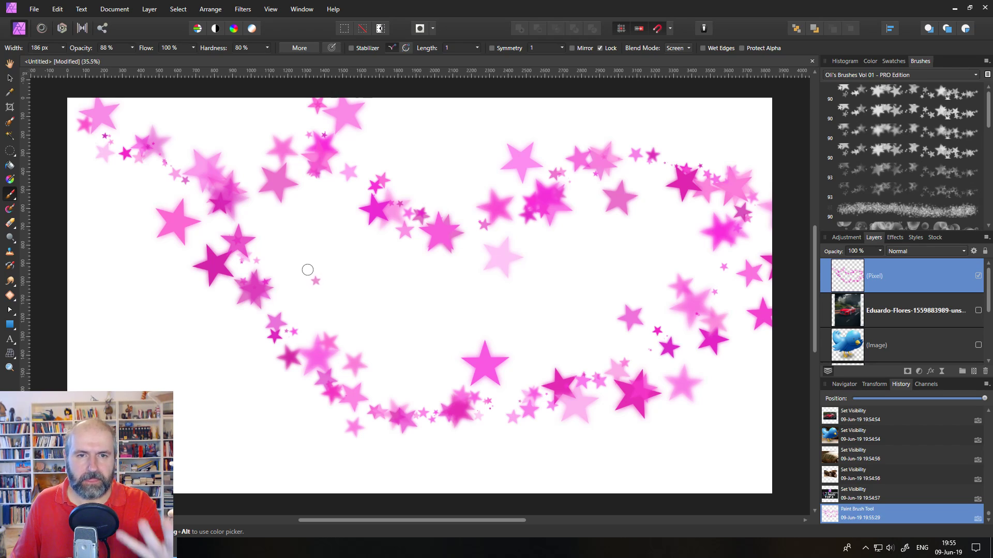
left_click(307, 270)
key("ctrl+z")
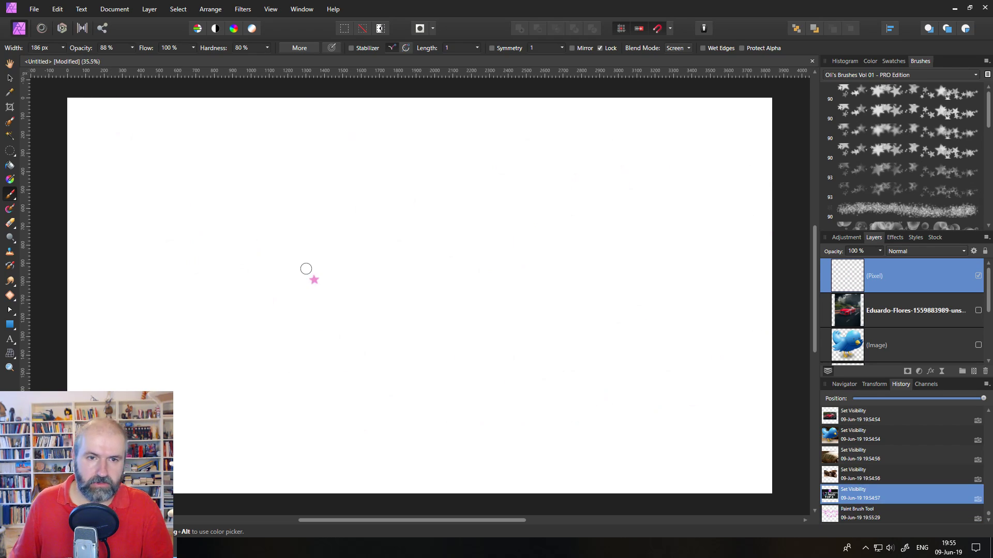
Browse the star brush's Dynamics, Texture and General settings, ending on Sub Brushes.
left_click(300, 48)
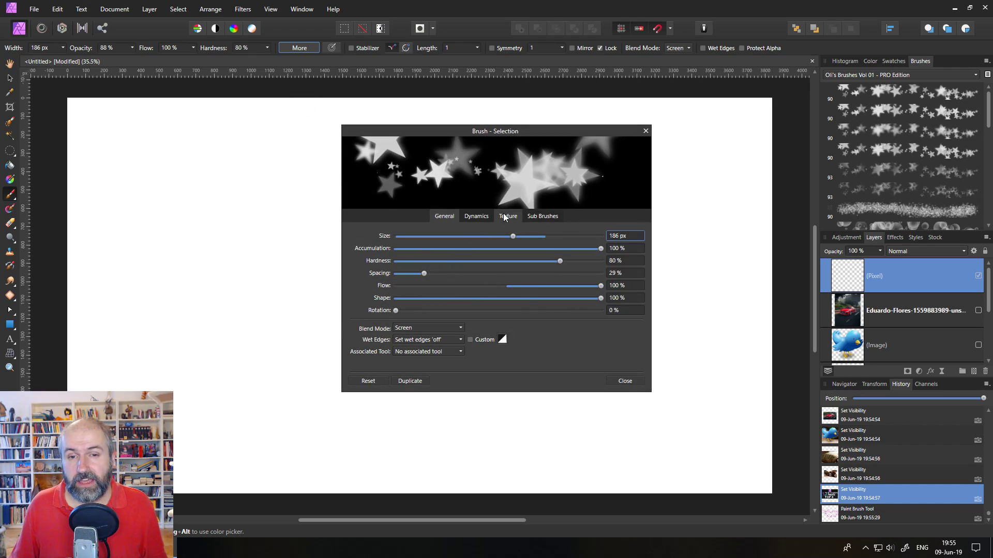
left_click(480, 216)
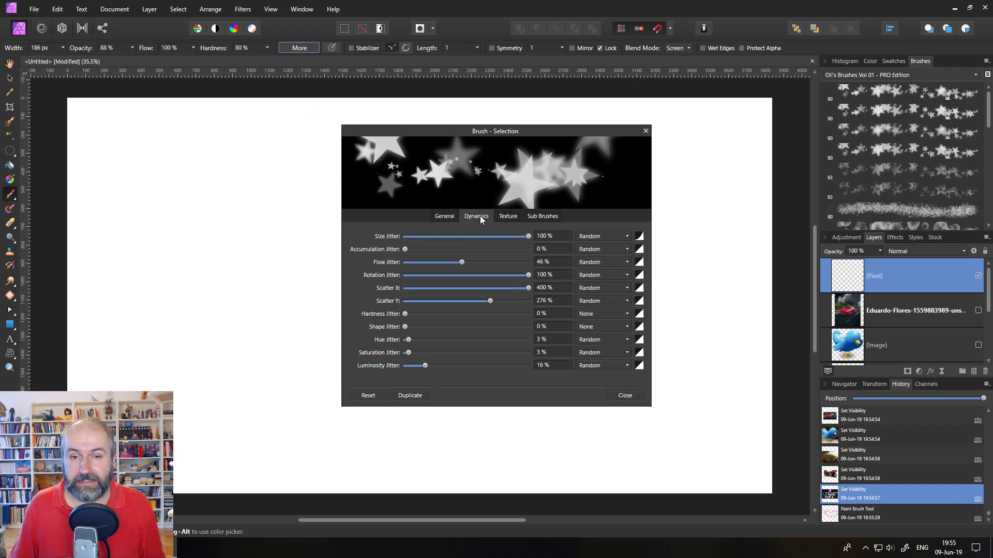
left_click(505, 217)
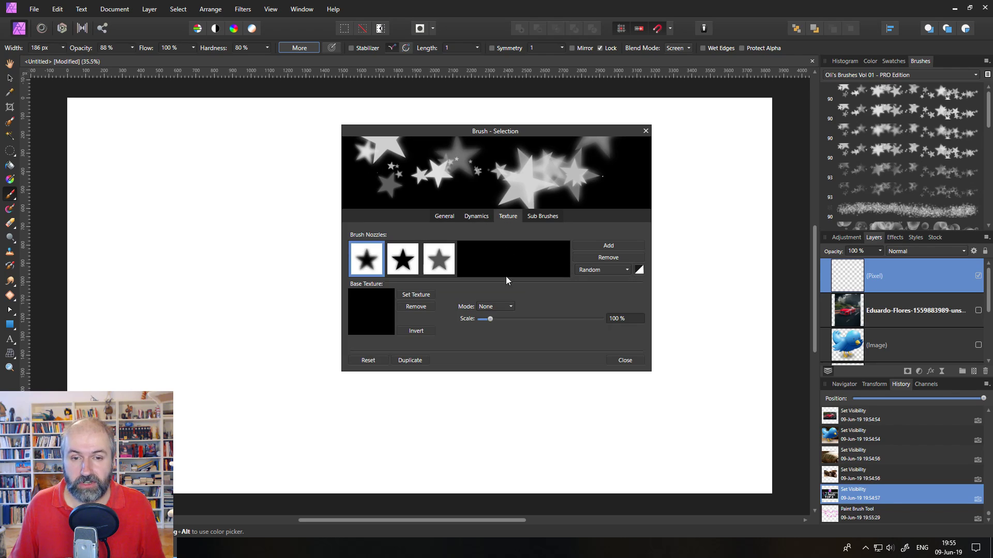
left_click(443, 217)
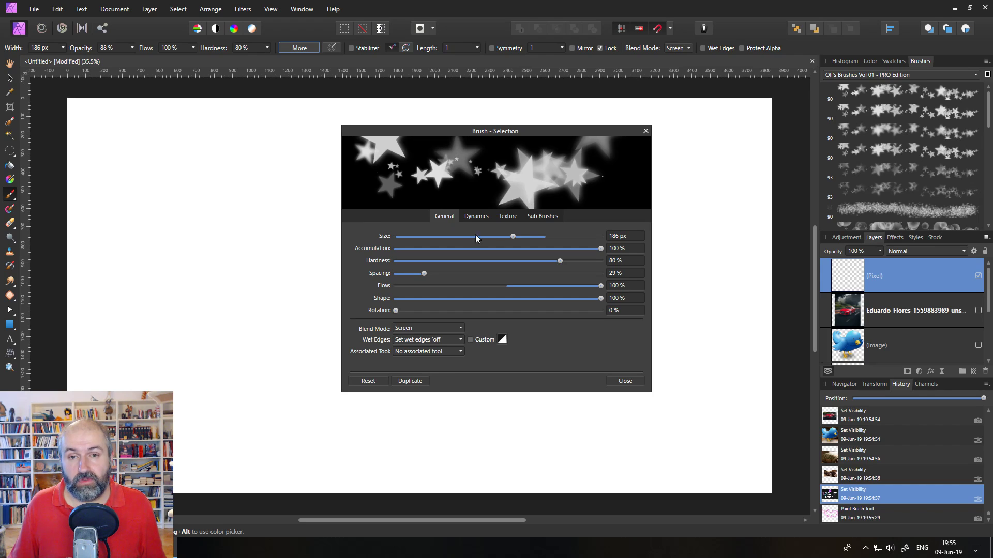
left_click(547, 218)
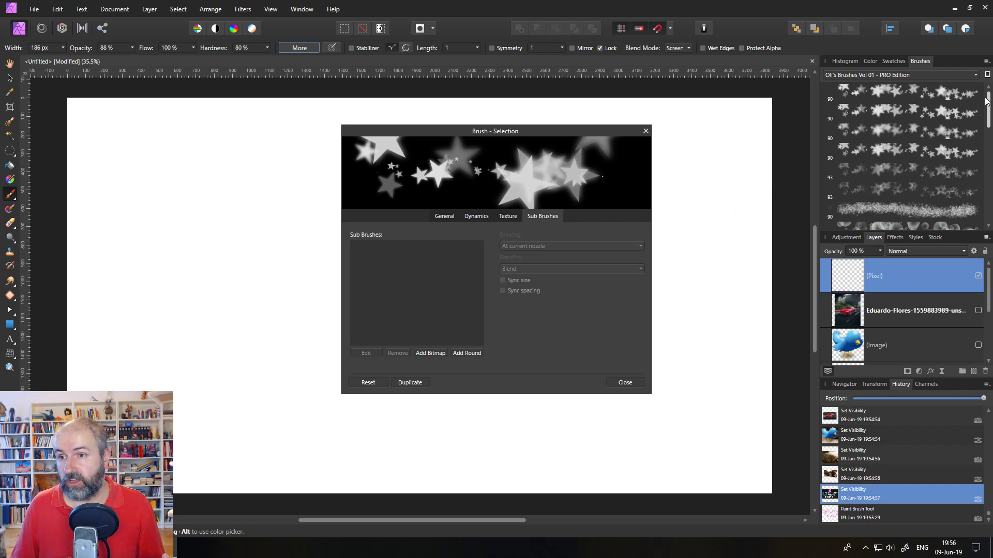
Add a heart brush as a sub-brush and paint a curving star-and-heart trail.
left_click_drag(988, 104, 988, 170)
left_click_drag(896, 142, 411, 293)
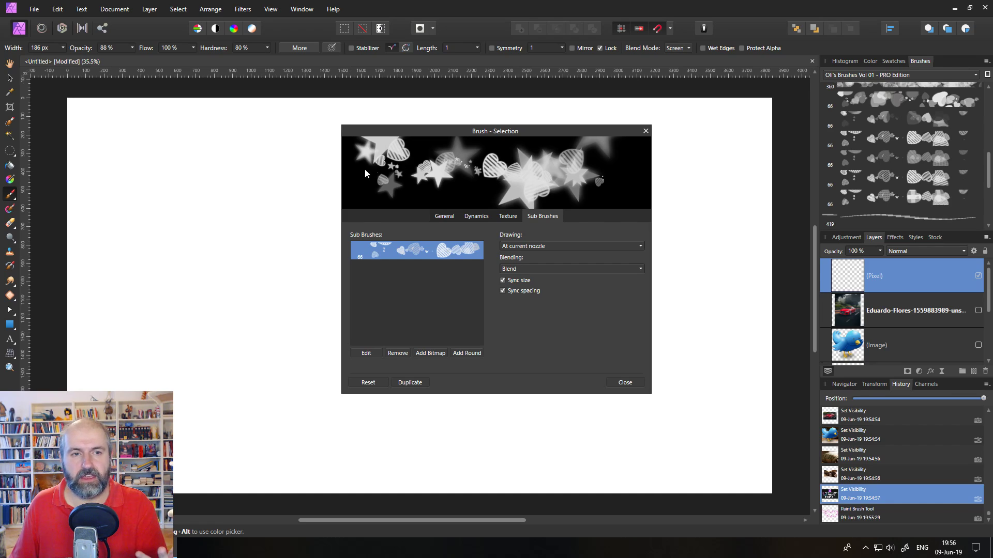
mouse_move(99, 140)
left_mouse_down()
mouse_move(187, 246)
mouse_move(173, 385)
mouse_move(223, 458)
mouse_move(287, 472)
mouse_move(468, 435)
mouse_move(604, 446)
mouse_move(726, 357)
mouse_move(741, 162)
left_mouse_up()
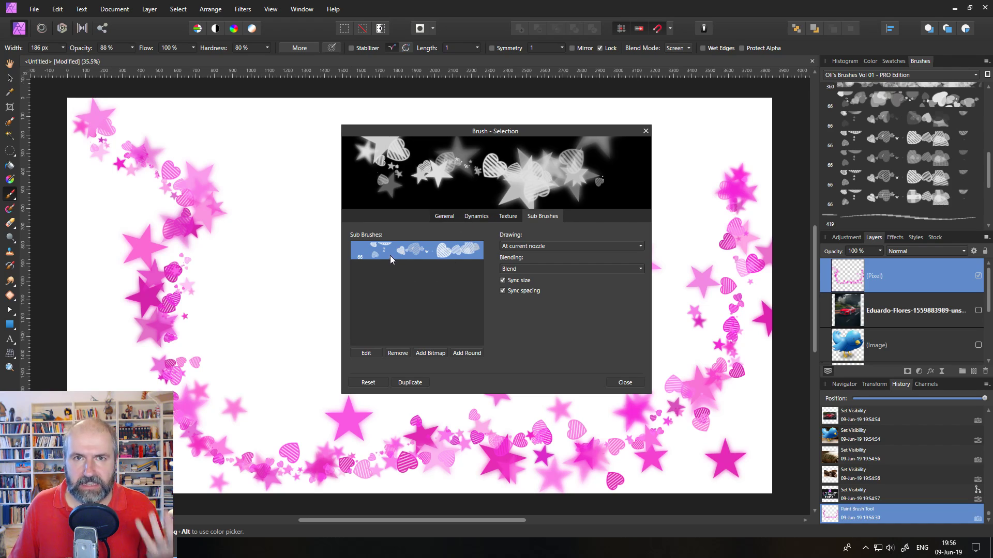
left_click(366, 354)
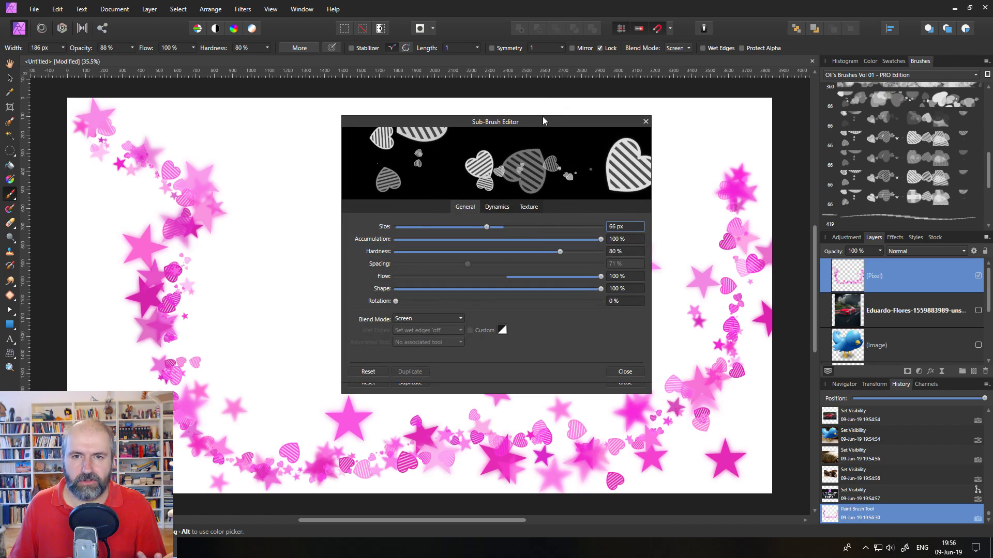
left_click_drag(542, 120, 554, 172)
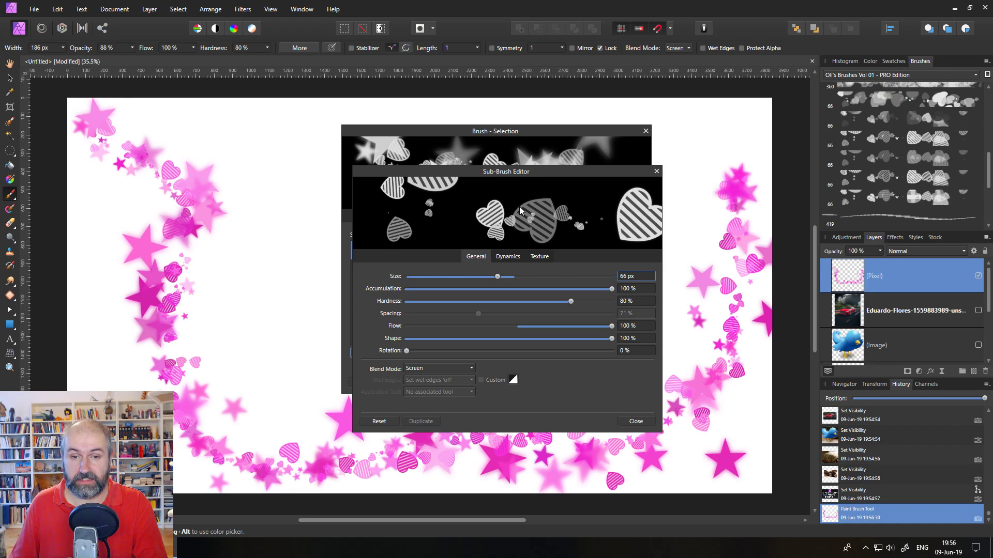
left_click(504, 257)
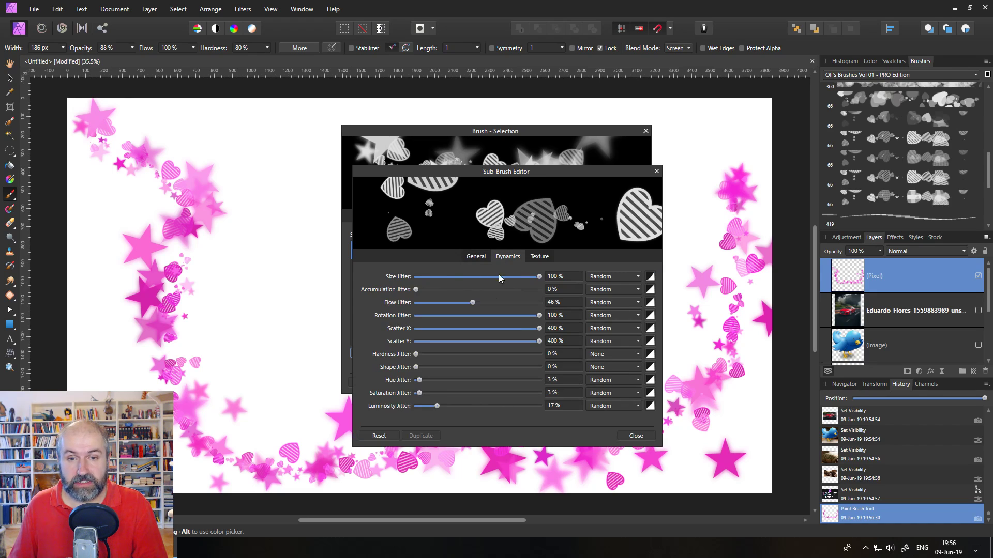
left_click(474, 256)
left_click(508, 257)
left_click(539, 257)
left_click(508, 257)
left_click(481, 257)
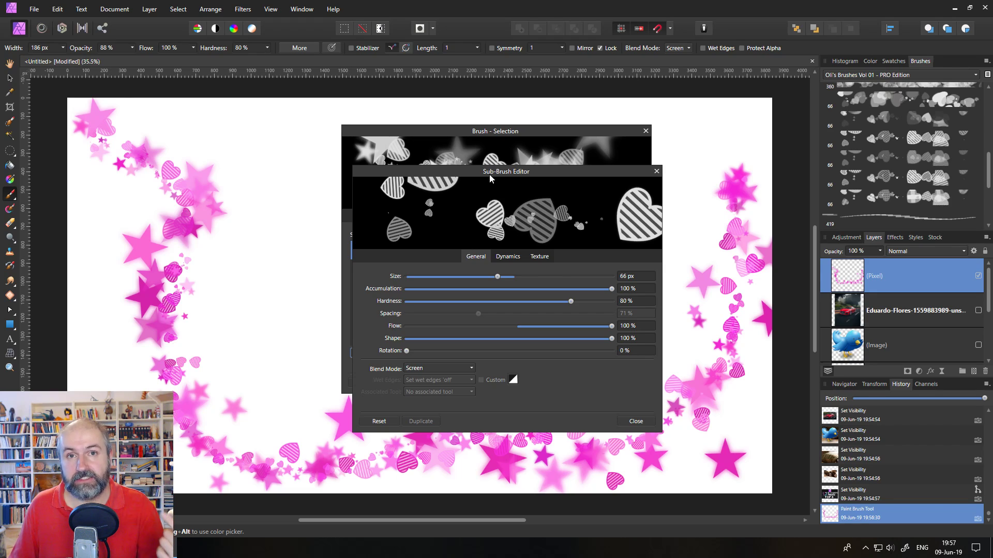
left_click_drag(477, 169, 564, 199)
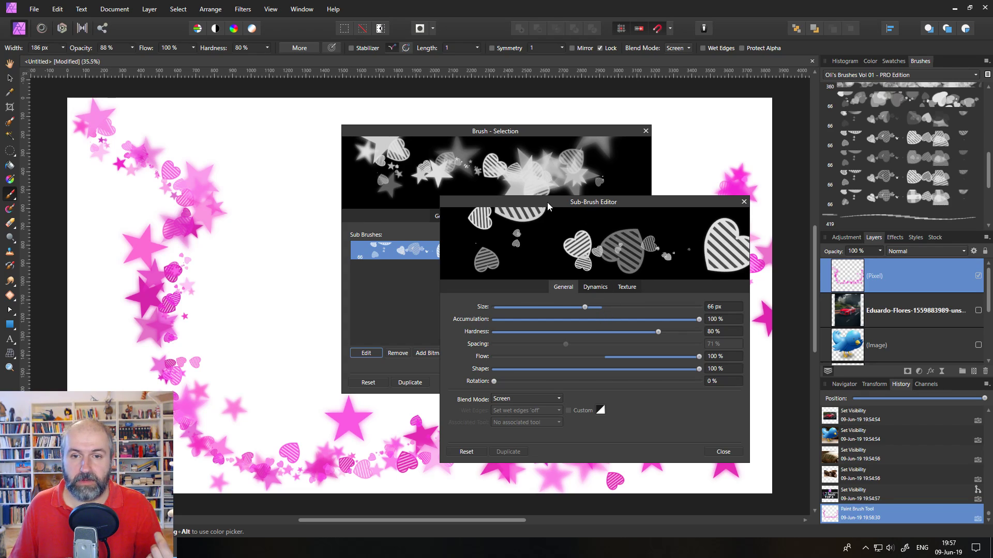
left_click_drag(548, 203, 601, 257)
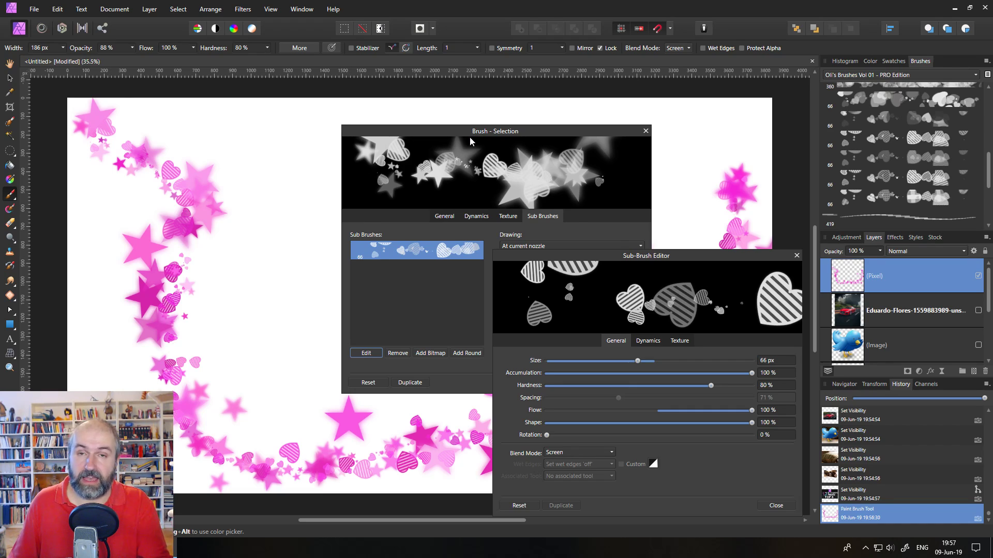
left_click(796, 255)
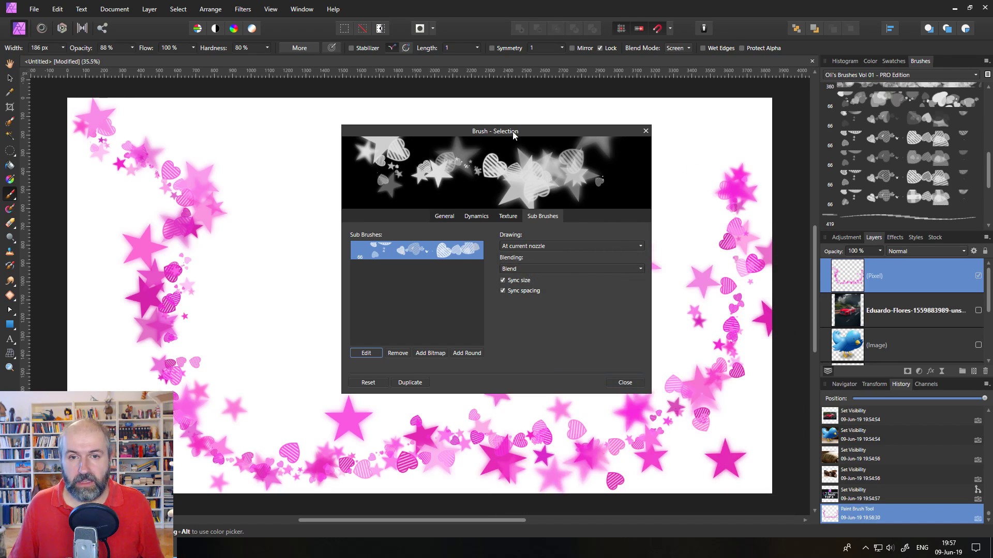
left_click_drag(513, 135, 522, 134)
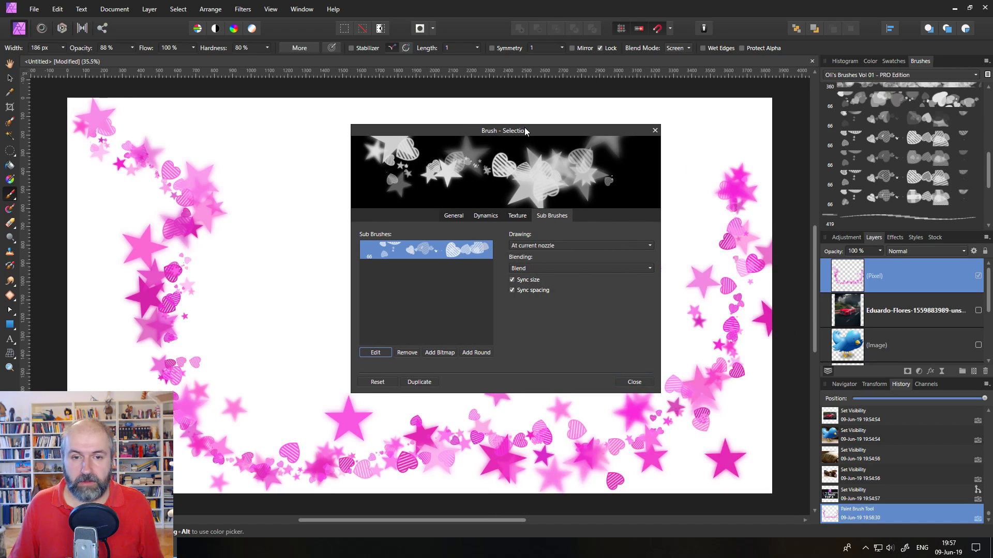
Switch to the Clouds-by-Mila brush set and choose its 618 px cloud brush.
left_click(654, 130)
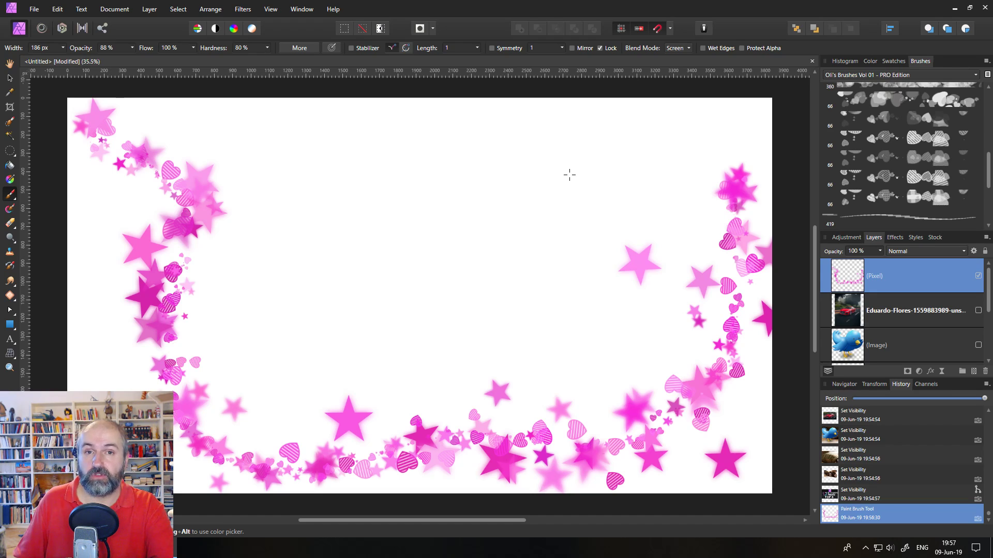
left_click(911, 76)
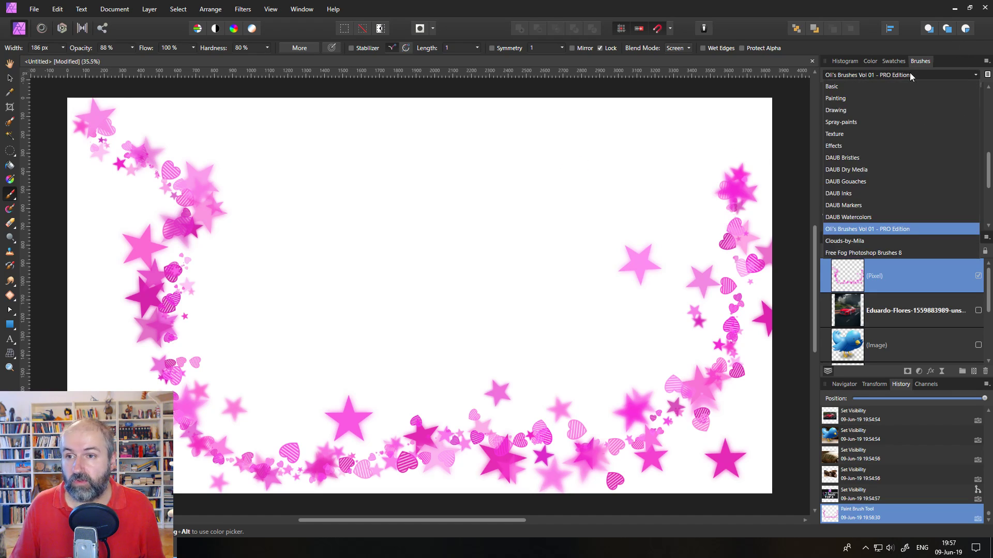
left_click(911, 76)
left_click(911, 75)
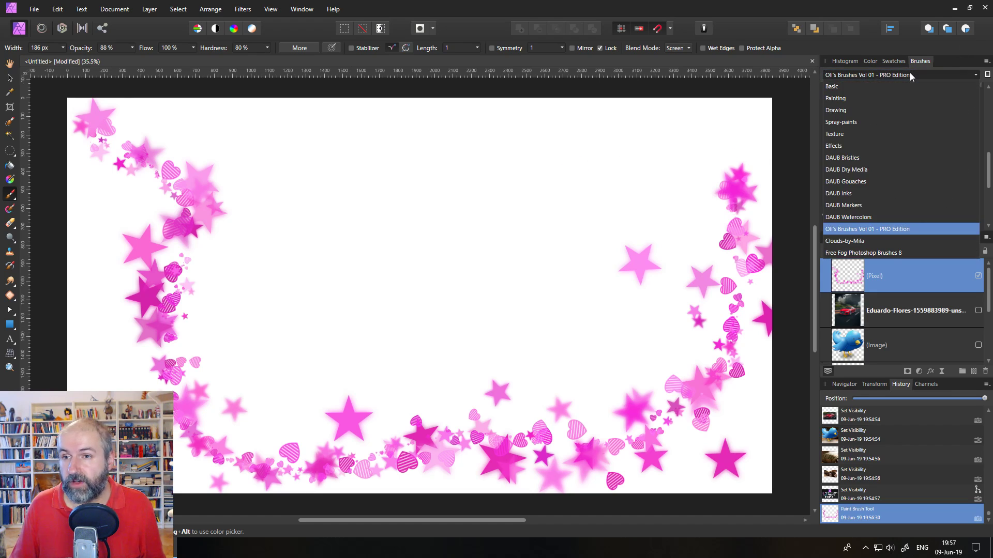
left_click(861, 240)
left_click(847, 103)
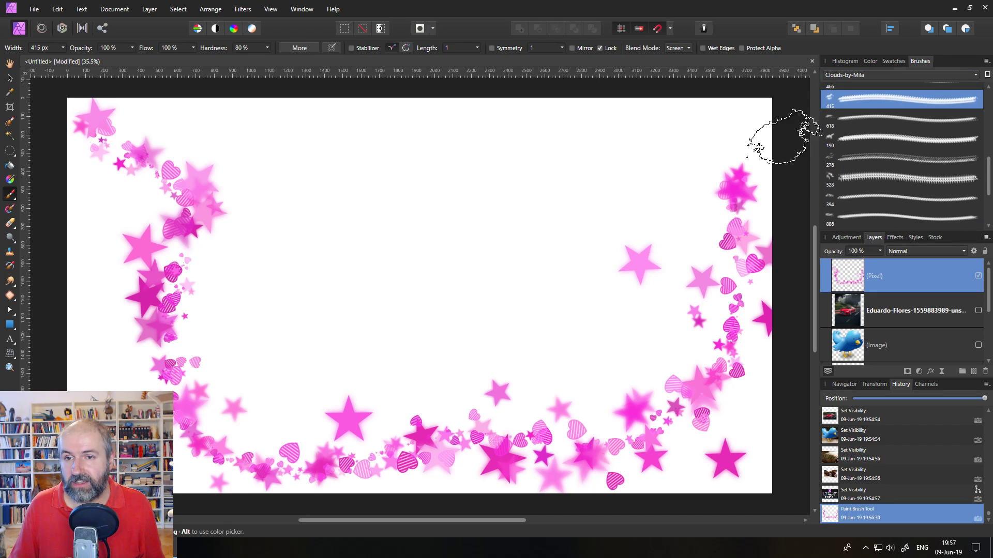
left_click(845, 140)
left_click(846, 120)
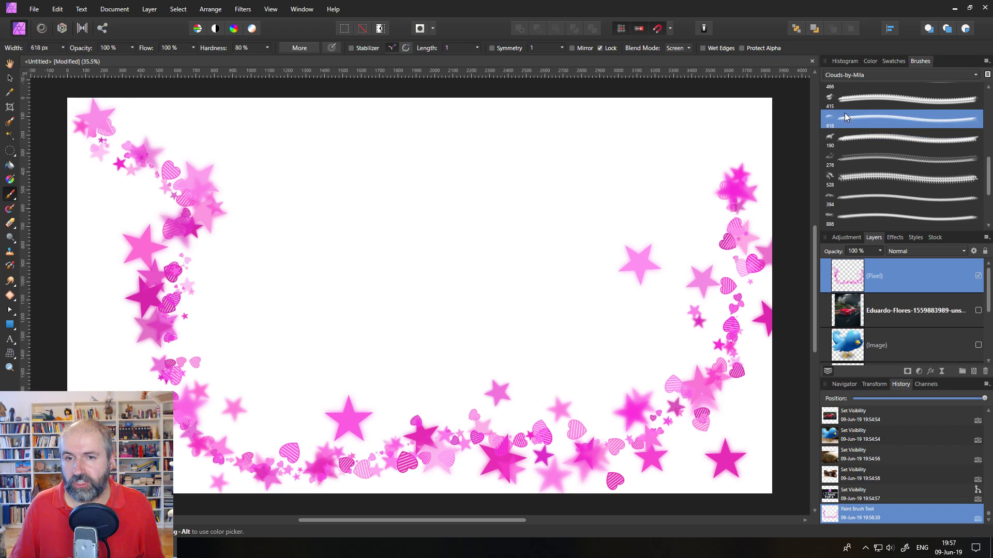
Widen the brush to 2180 px, paint a pink cloud across the top, and remove the lower cloud.
left_click(62, 48)
scroll(64, 49, "up", 5)
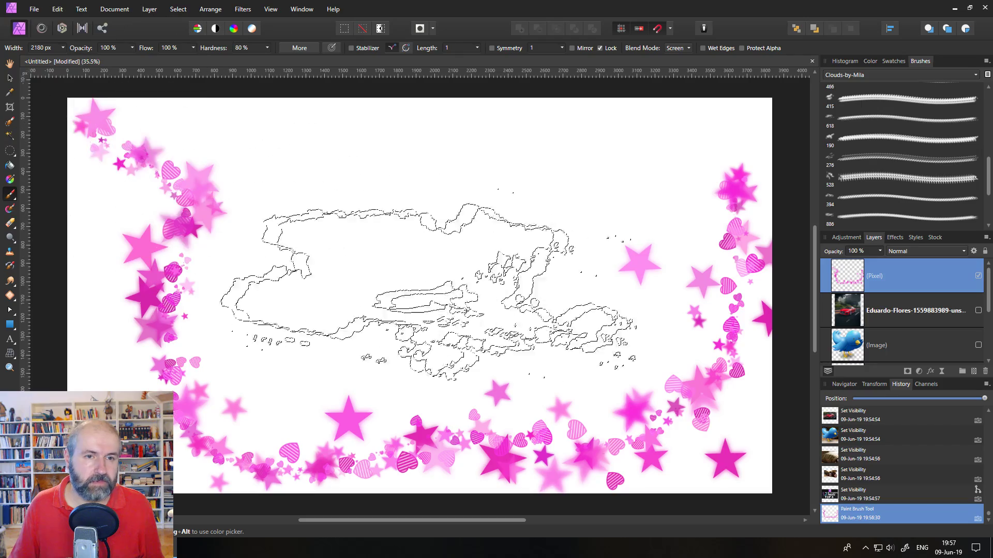
mouse_move(449, 269)
left_mouse_down()
mouse_move(509, 240)
mouse_move(524, 212)
mouse_move(553, 195)
mouse_move(361, 311)
mouse_move(321, 382)
mouse_move(327, 300)
mouse_move(331, 289)
mouse_move(350, 294)
left_mouse_up()
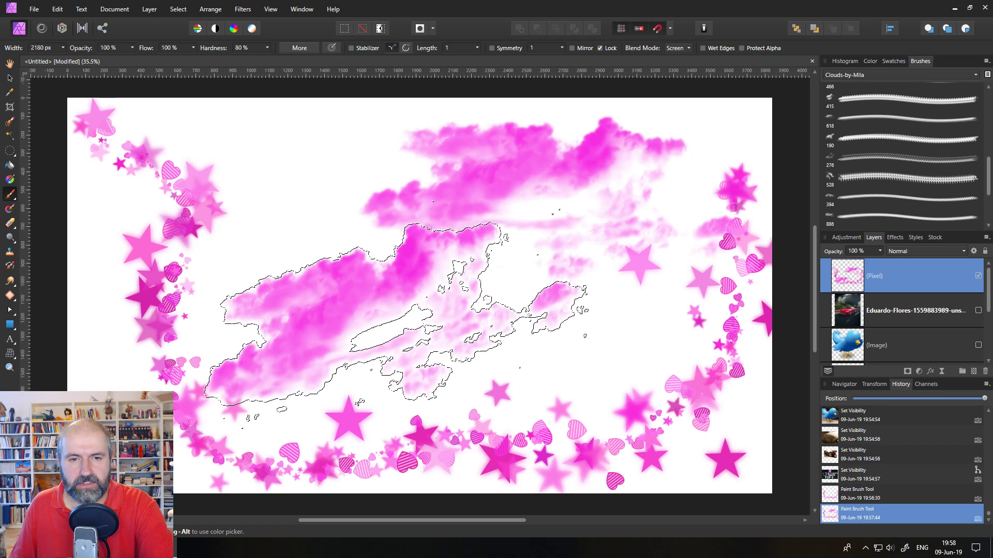
left_click_drag(349, 293, 343, 299)
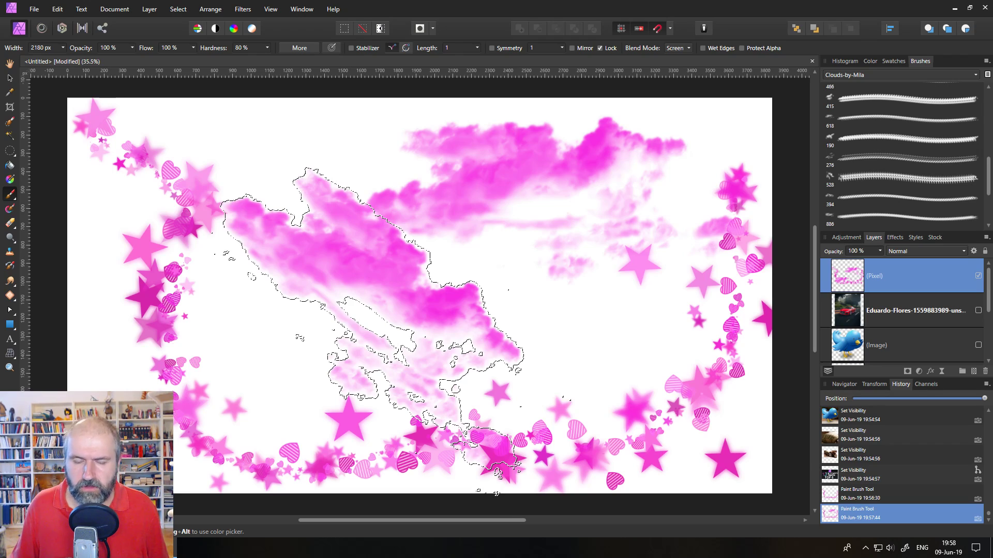
left_click_drag(372, 310, 331, 230)
key("Delete")
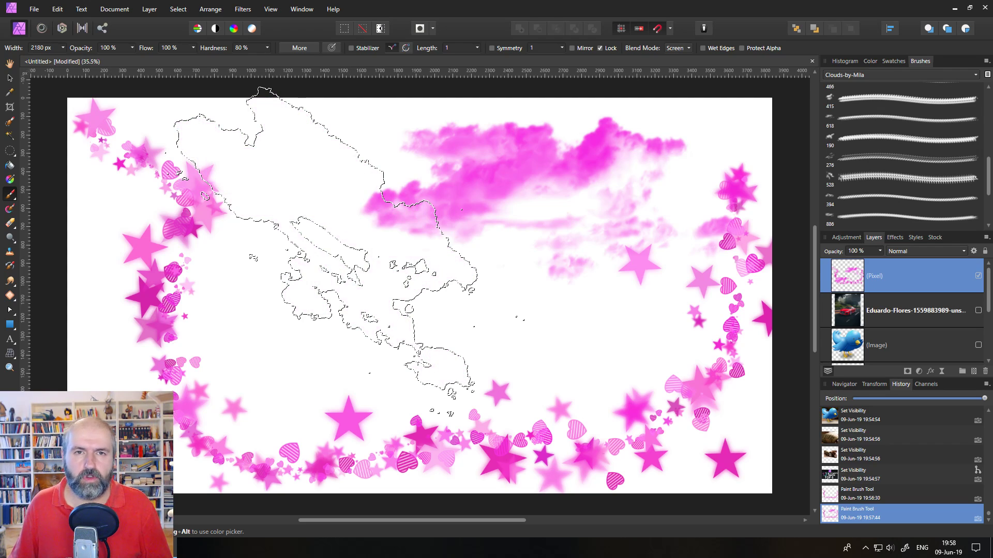
key("ctrl+z")
key("ctrl+z")
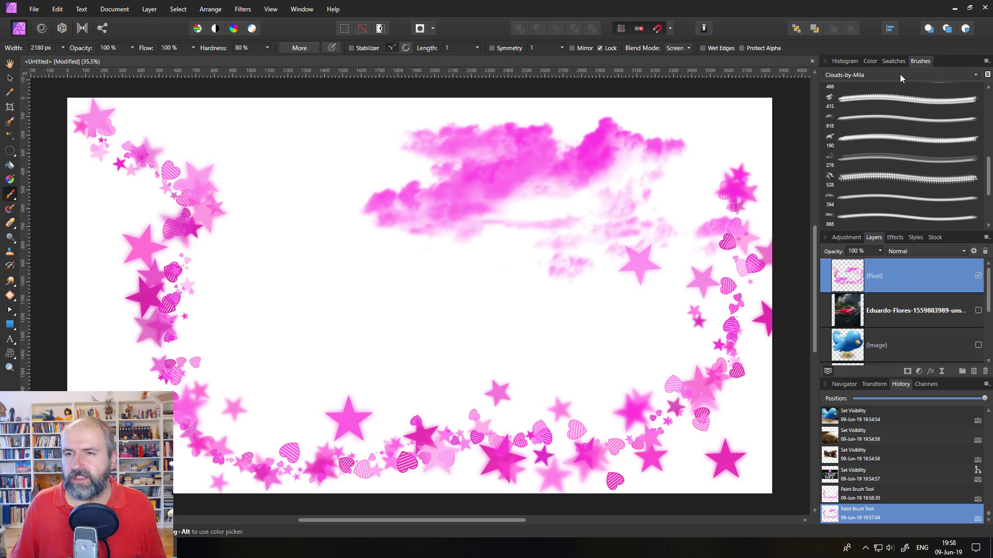
Pick the 8 px Basic round brush, clear the layer, and paint a thin magenta test curve.
left_click(900, 75)
left_click(863, 88)
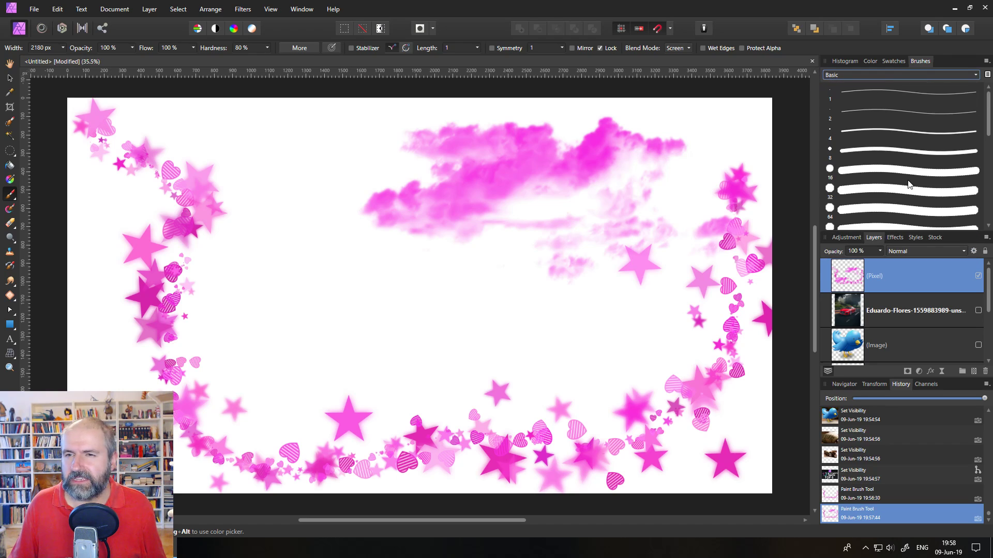
left_click(879, 150)
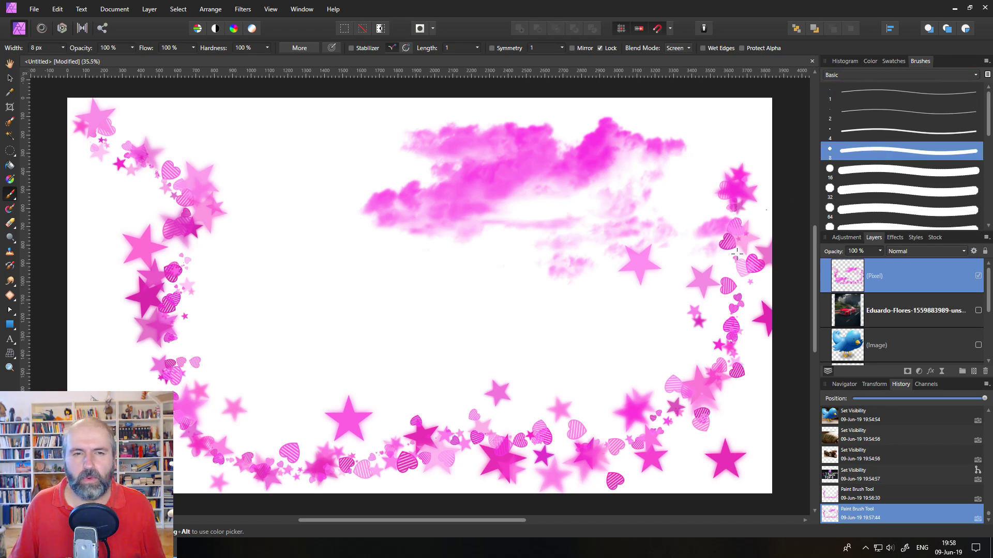
key("ctrl+a")
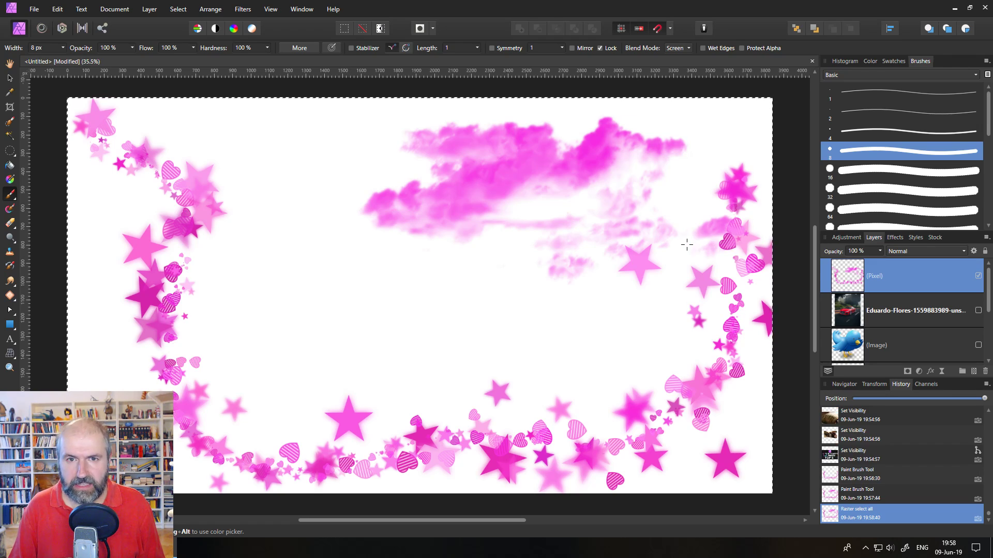
key("Delete")
key("ctrl+d")
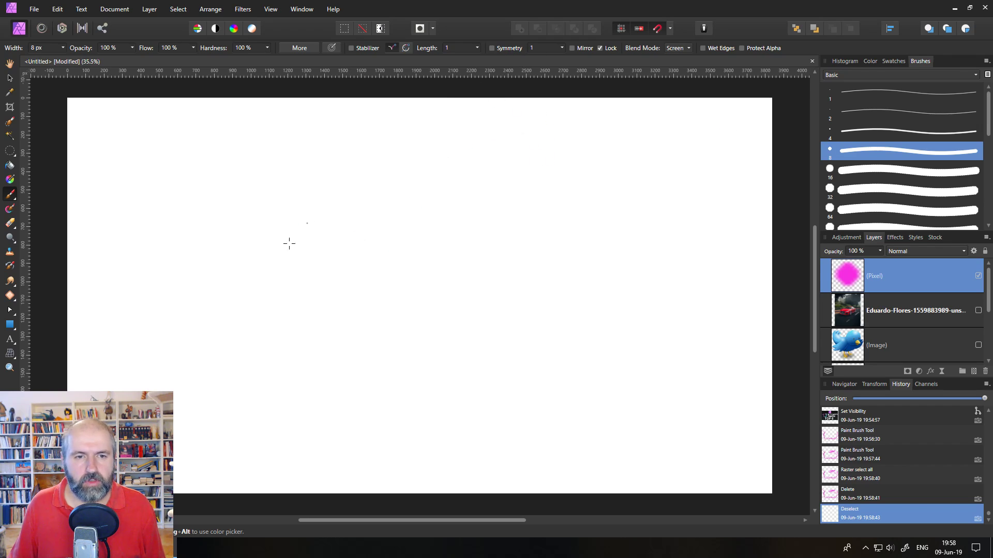
left_click_drag(251, 272, 274, 218)
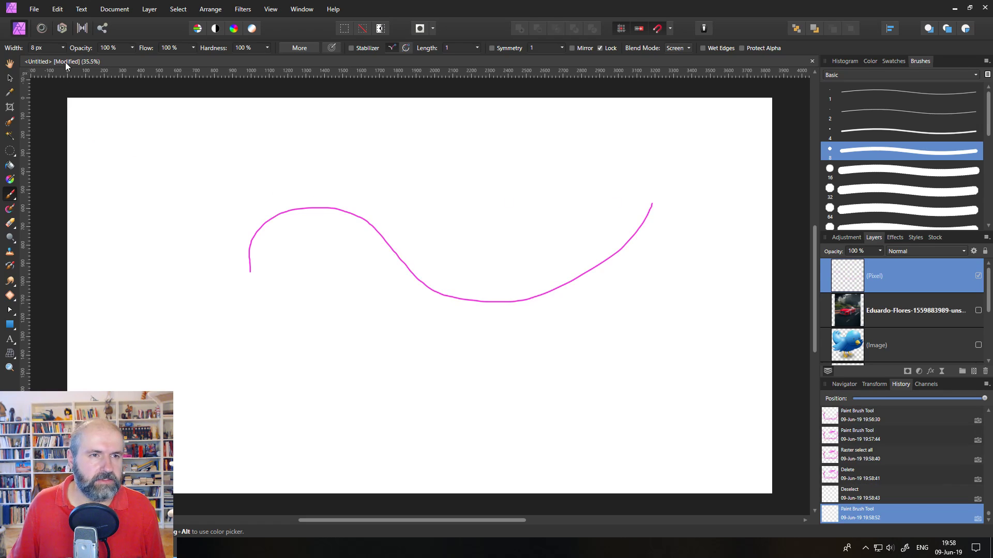
Test the 16 px round brush with magenta strokes, then erase them from the layer.
left_click(856, 172)
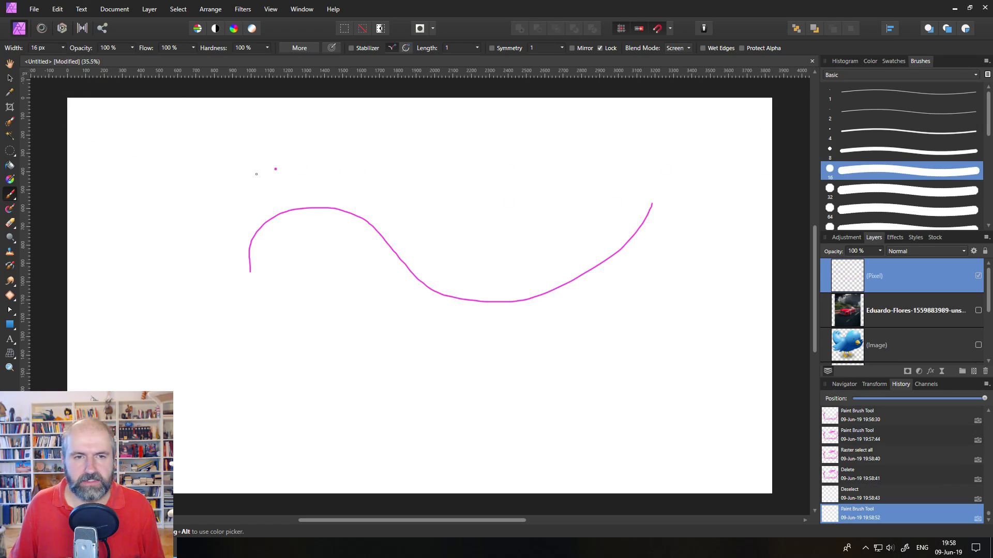
mouse_move(251, 177)
left_mouse_down()
mouse_move(333, 144)
mouse_move(489, 247)
mouse_move(688, 171)
left_mouse_up()
key("ctrl+a")
key("Delete")
mouse_move(154, 318)
left_mouse_down()
mouse_move(184, 224)
mouse_move(518, 281)
mouse_move(636, 405)
mouse_move(444, 196)
left_mouse_up()
mouse_move(428, 239)
left_mouse_down()
mouse_move(198, 164)
mouse_move(141, 272)
mouse_move(175, 175)
mouse_move(242, 351)
mouse_move(470, 322)
mouse_move(674, 397)
mouse_move(589, 255)
left_mouse_up()
key("Delete")
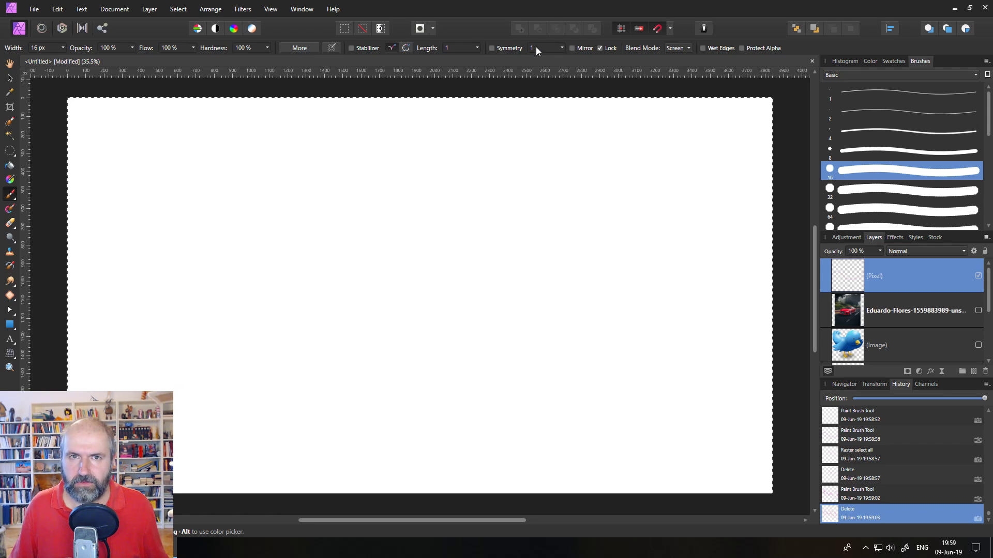
Enable unlocked symmetry, set a horizontal axis through mid-canvas, and paint a mirrored magenta squiggle.
left_click(502, 50)
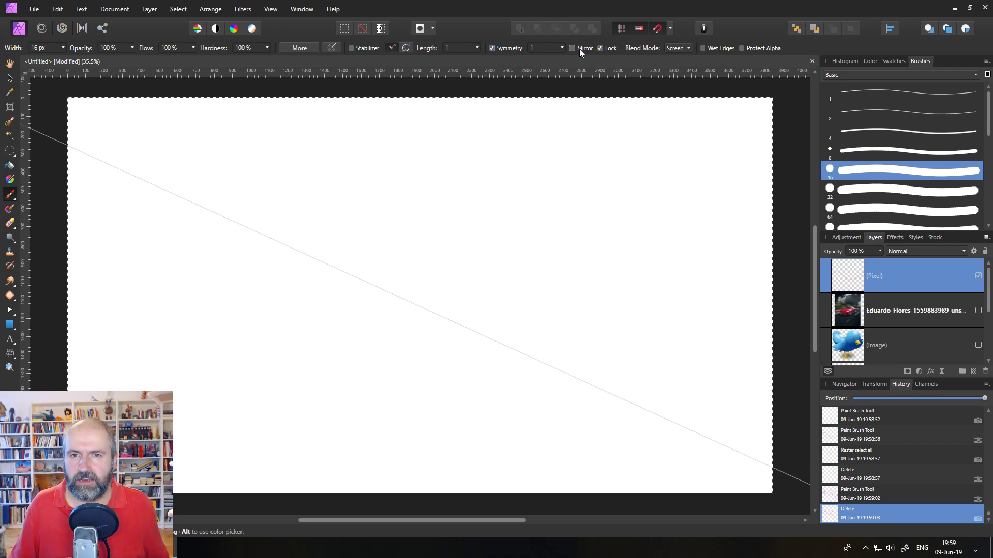
left_click(600, 48)
left_click_drag(564, 374, 582, 312)
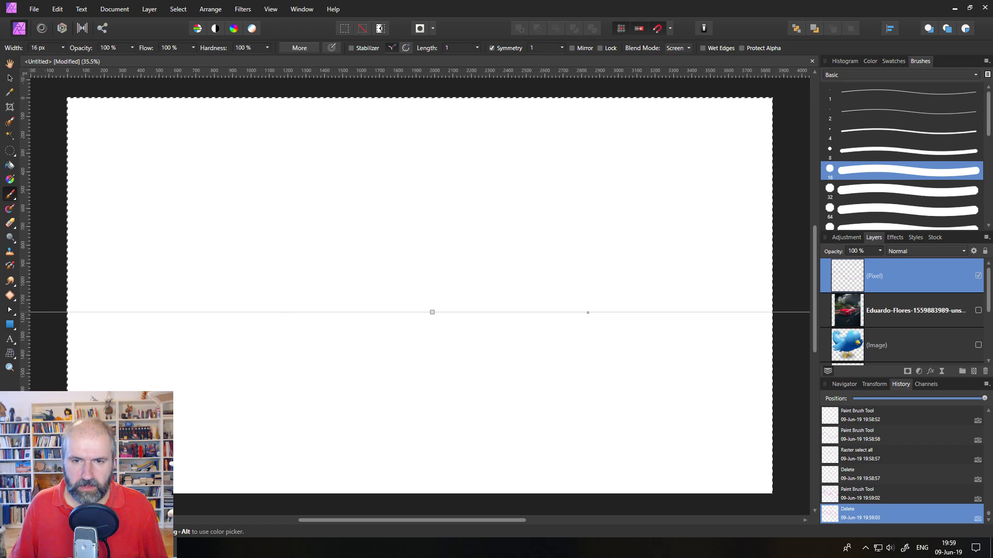
mouse_move(431, 309)
left_mouse_down()
mouse_move(397, 296)
mouse_move(421, 299)
left_mouse_up()
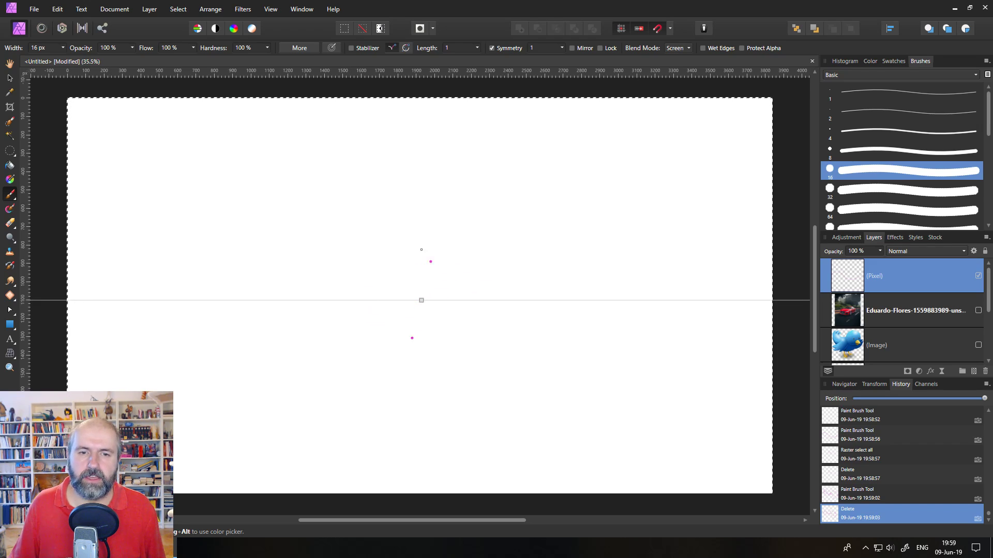
mouse_move(343, 250)
left_mouse_down()
mouse_move(304, 227)
mouse_move(301, 195)
mouse_move(358, 177)
mouse_move(393, 194)
mouse_move(418, 231)
mouse_move(447, 247)
mouse_move(500, 230)
mouse_move(555, 157)
mouse_move(613, 163)
mouse_move(649, 191)
mouse_move(634, 210)
mouse_move(602, 181)
mouse_move(628, 159)
mouse_move(654, 181)
mouse_move(628, 192)
mouse_move(567, 156)
mouse_move(542, 172)
mouse_move(542, 218)
mouse_move(497, 220)
mouse_move(469, 181)
mouse_move(385, 239)
mouse_move(355, 184)
mouse_move(322, 155)
mouse_move(297, 182)
mouse_move(330, 210)
mouse_move(337, 240)
mouse_move(281, 200)
mouse_move(229, 183)
mouse_move(225, 225)
mouse_move(275, 244)
mouse_move(296, 306)
left_mouse_up()
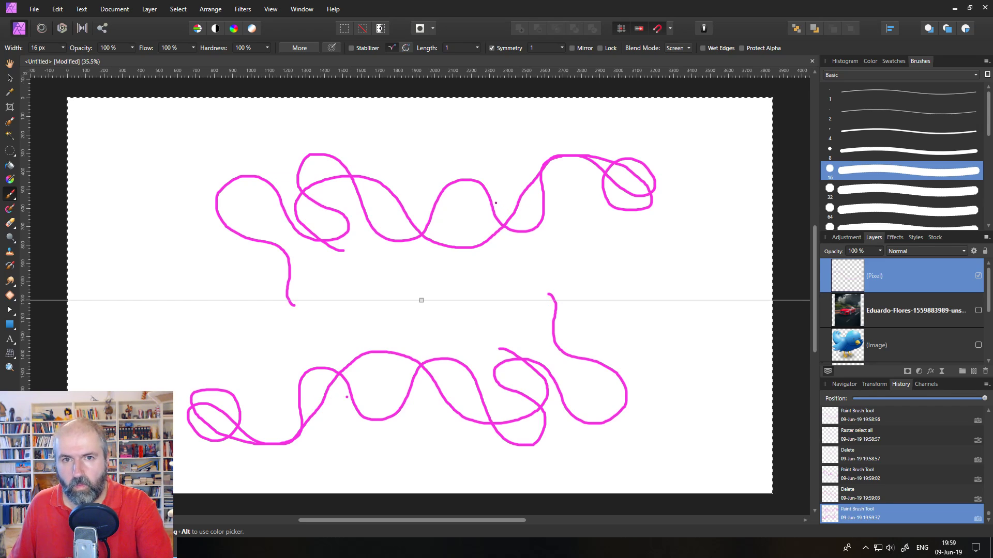
Raise symmetry to 16 segments, test and erase radial swirls, then rotate the axis.
key("Delete")
left_click(563, 48)
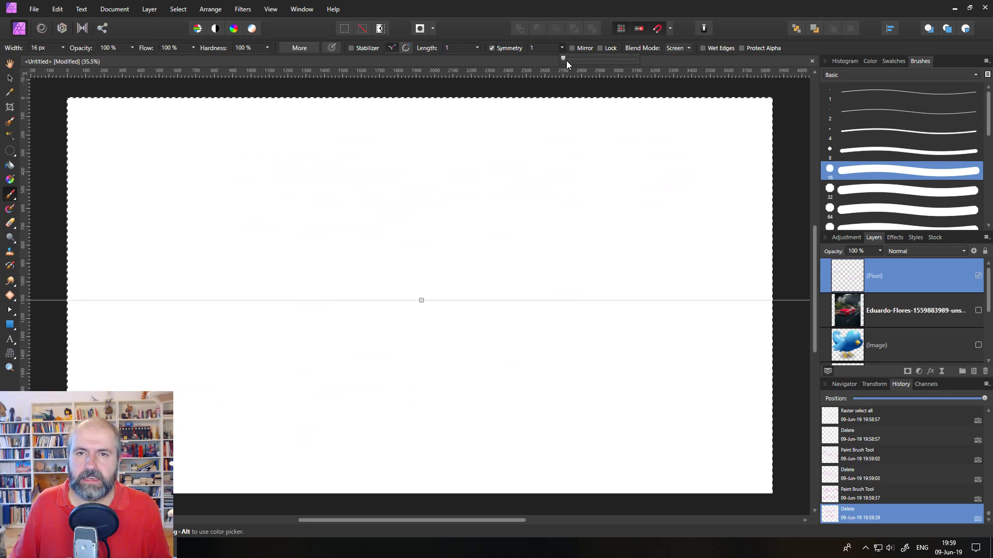
left_click_drag(566, 60, 648, 61)
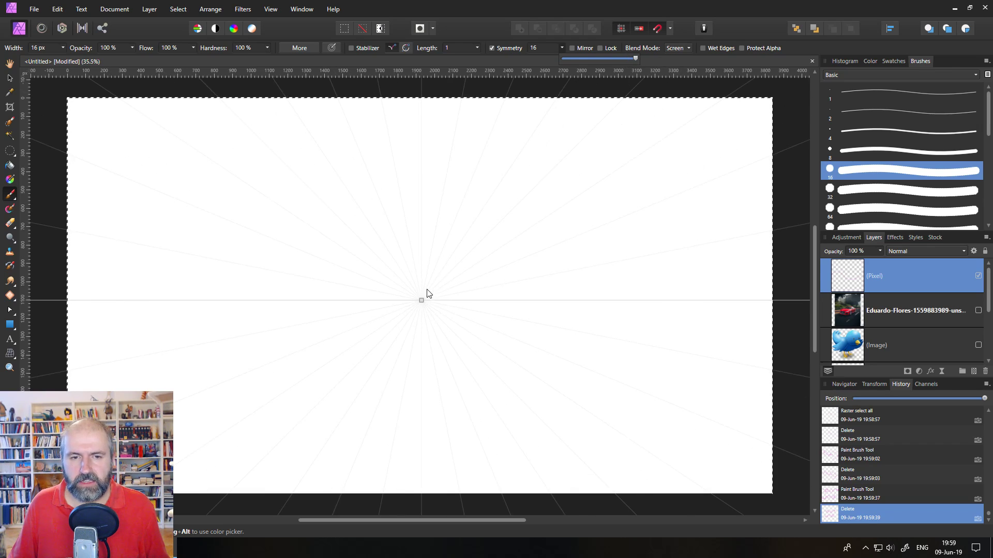
mouse_move(421, 299)
left_mouse_down()
mouse_move(444, 279)
mouse_move(527, 262)
mouse_move(547, 220)
mouse_move(610, 155)
mouse_move(568, 217)
mouse_move(490, 277)
mouse_move(537, 346)
mouse_move(646, 330)
mouse_move(735, 393)
mouse_move(735, 299)
left_mouse_up()
key("Delete")
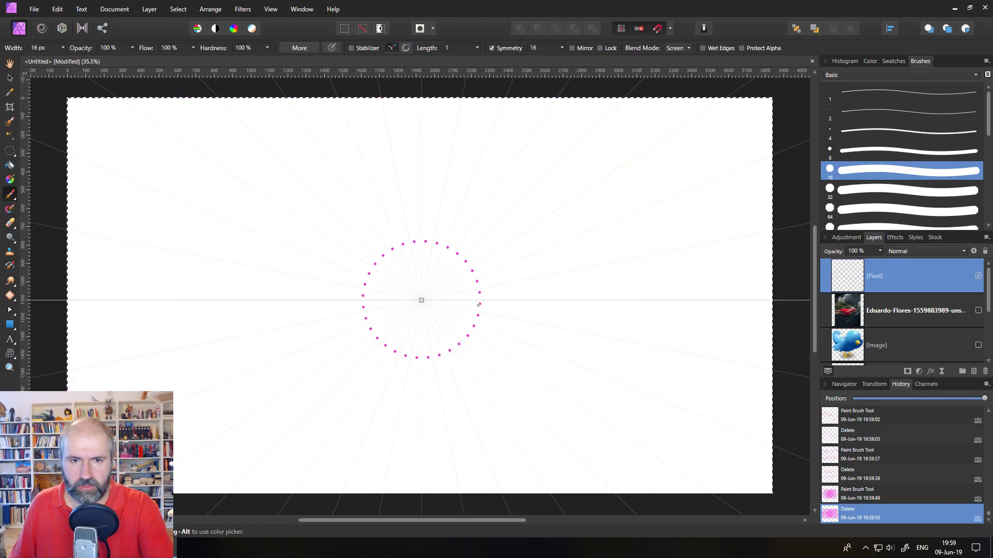
mouse_move(495, 297)
left_mouse_down()
mouse_move(520, 221)
mouse_move(616, 212)
mouse_move(634, 191)
mouse_move(655, 323)
mouse_move(728, 238)
mouse_move(709, 294)
mouse_move(763, 323)
mouse_move(816, 383)
left_mouse_up()
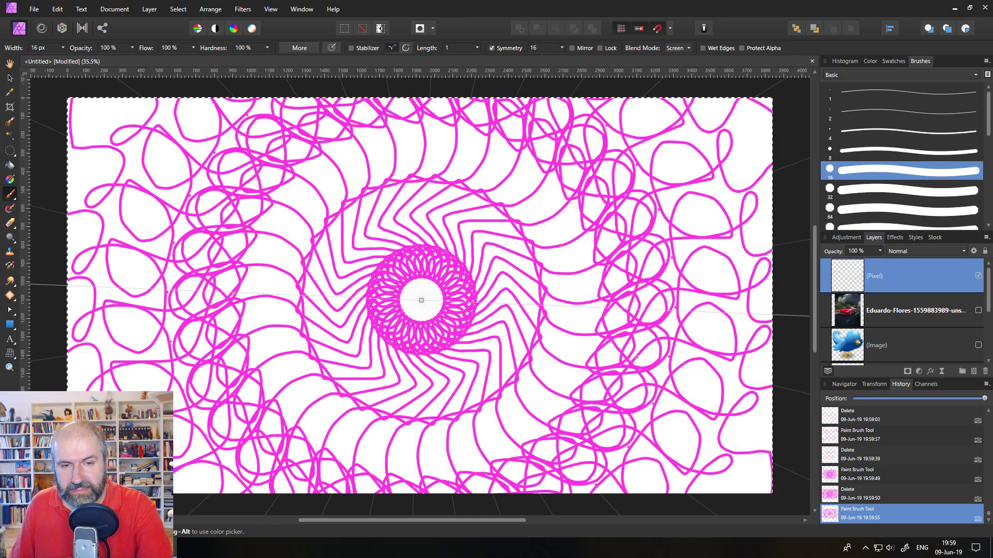
key("Delete")
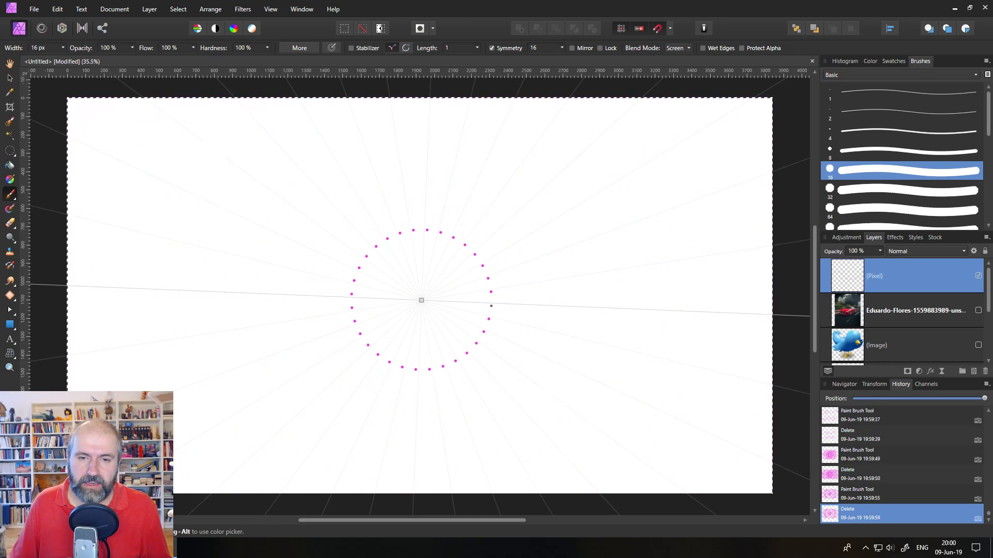
mouse_move(491, 305)
left_mouse_down()
mouse_move(494, 261)
mouse_move(496, 310)
mouse_move(511, 302)
mouse_move(503, 290)
mouse_move(503, 299)
left_mouse_up()
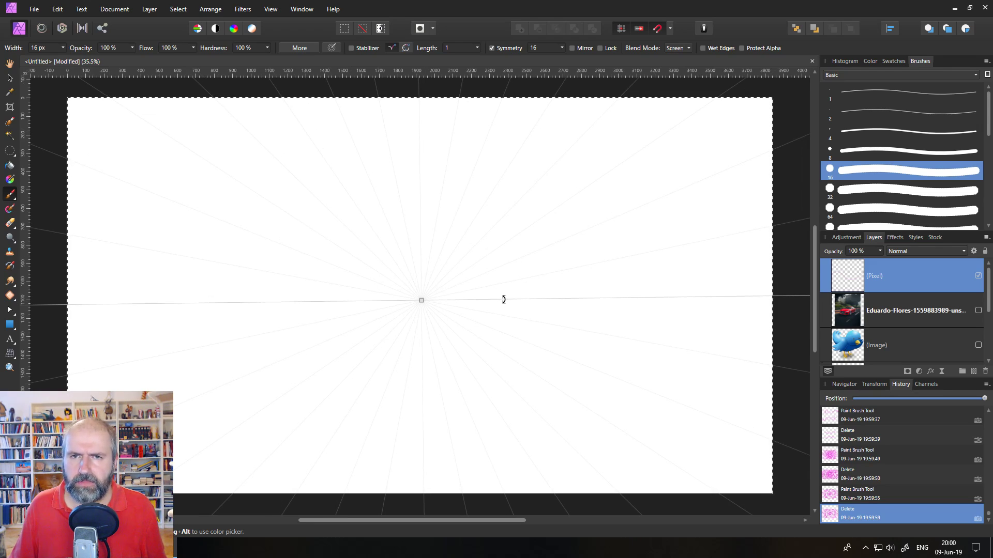
Paint a 16-fold magenta swirl, then relocate the symmetry centre and paint another swirl.
left_click_drag(504, 300, 507, 300)
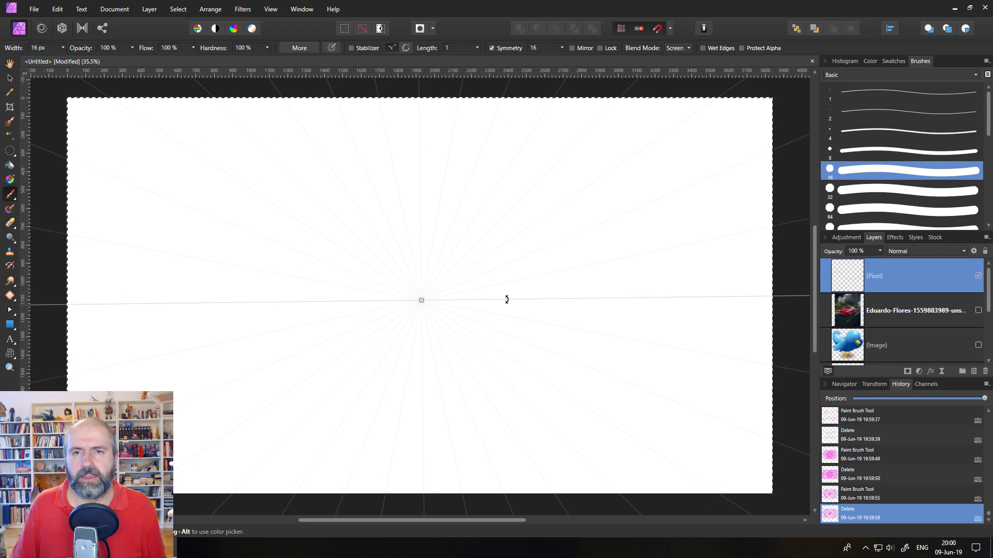
left_click(600, 48)
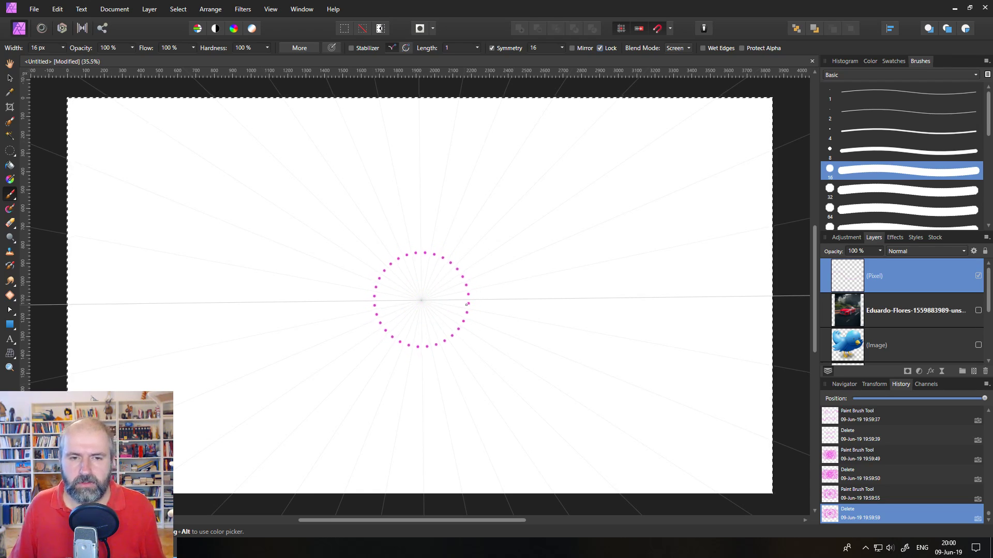
mouse_move(420, 299)
left_mouse_down()
mouse_move(417, 251)
mouse_move(477, 290)
mouse_move(469, 330)
mouse_move(508, 314)
mouse_move(457, 221)
left_mouse_up()
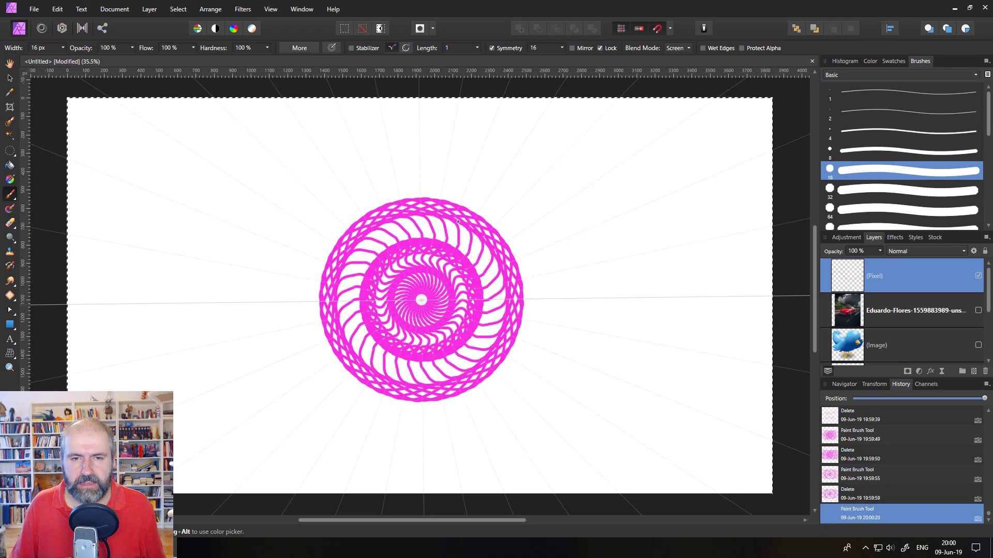
left_click(600, 48)
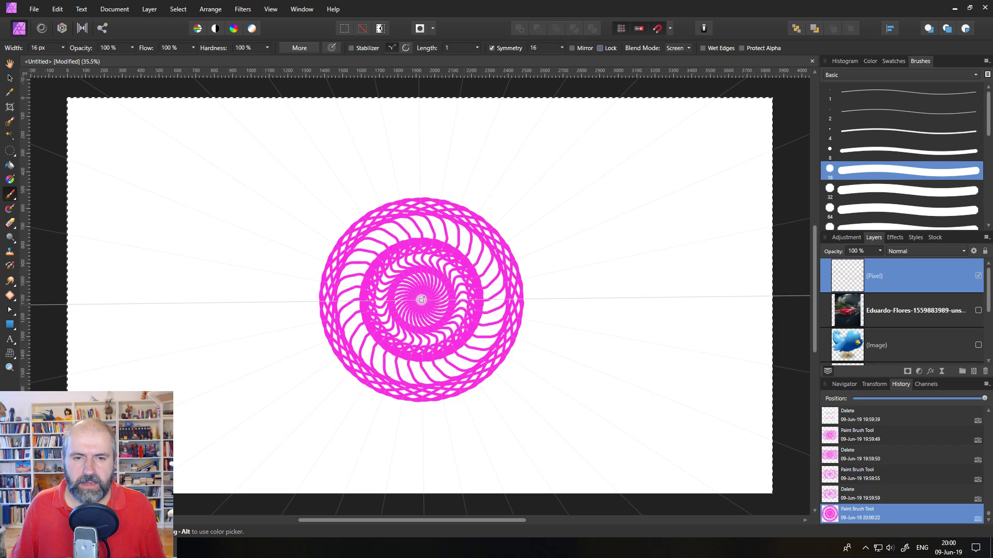
mouse_move(422, 300)
left_mouse_down()
mouse_move(644, 172)
mouse_move(594, 183)
mouse_move(592, 168)
mouse_move(533, 174)
mouse_move(553, 205)
mouse_move(577, 195)
left_mouse_up()
mouse_move(638, 179)
left_mouse_down()
mouse_move(600, 190)
mouse_move(219, 188)
mouse_move(186, 185)
mouse_move(186, 176)
mouse_move(208, 168)
mouse_move(191, 229)
mouse_move(202, 357)
mouse_move(249, 256)
mouse_move(283, 217)
mouse_move(263, 201)
mouse_move(226, 187)
left_mouse_up()
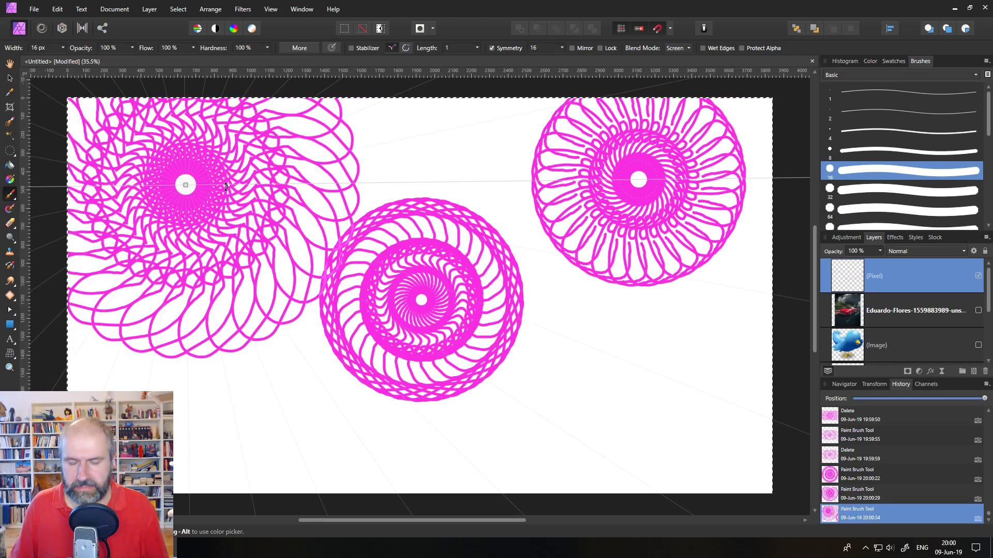
Clear the layer, move the symmetry centre to the canvas middle, and set the count to 1.
key("Delete")
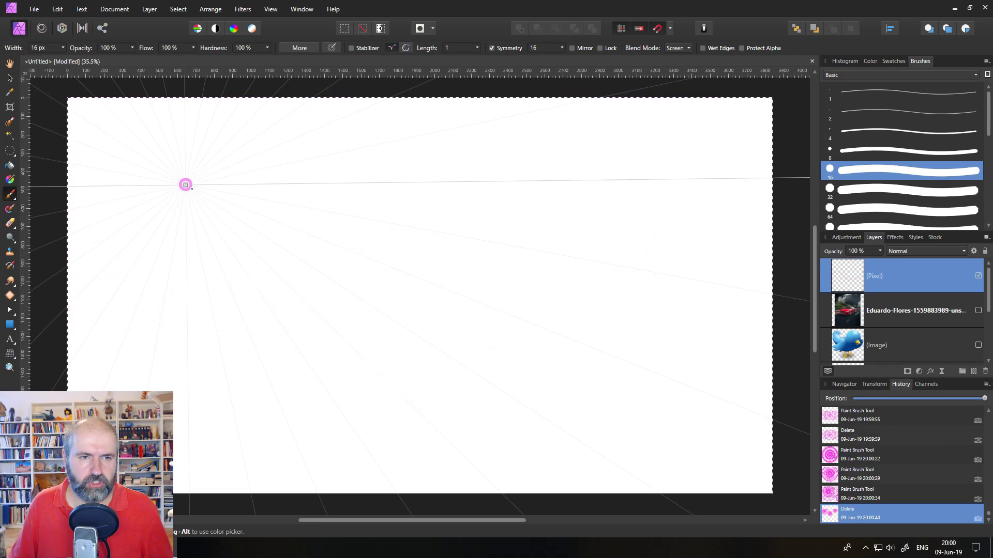
mouse_move(187, 185)
left_mouse_down()
mouse_move(423, 282)
mouse_move(418, 289)
left_mouse_up()
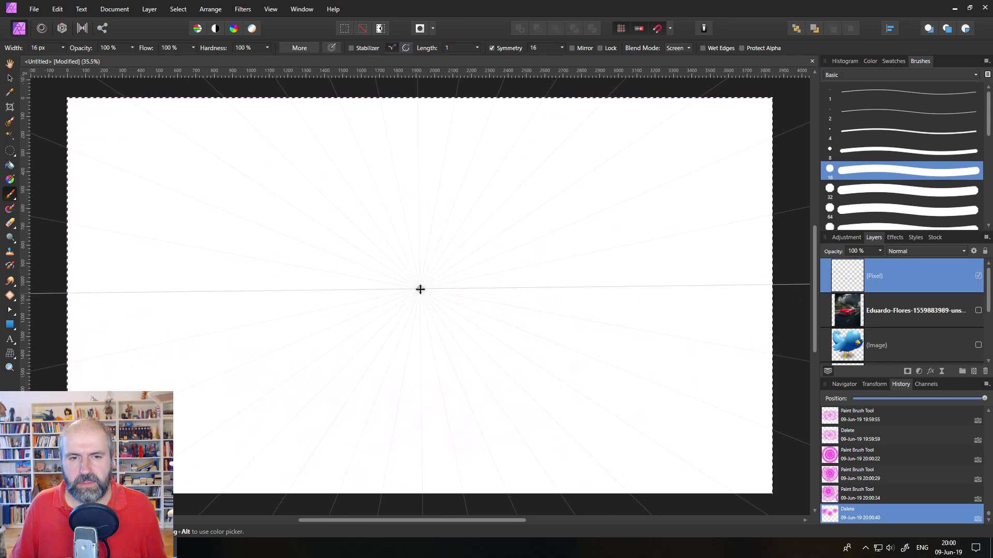
left_click(561, 48)
left_click_drag(560, 58, 545, 60)
left_click(560, 48)
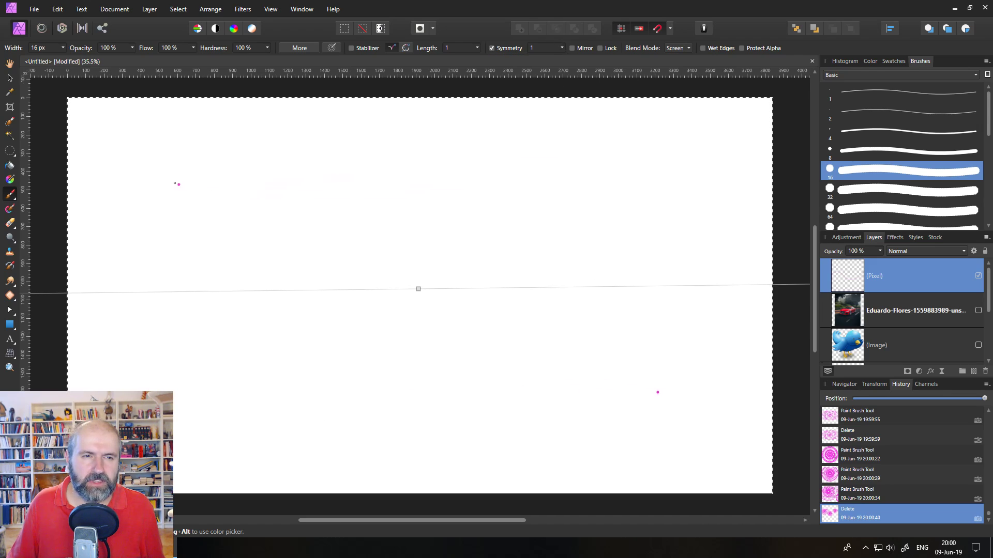
Paint a bracket stroke across the top and down the right side.
left_click_drag(163, 181, 610, 183)
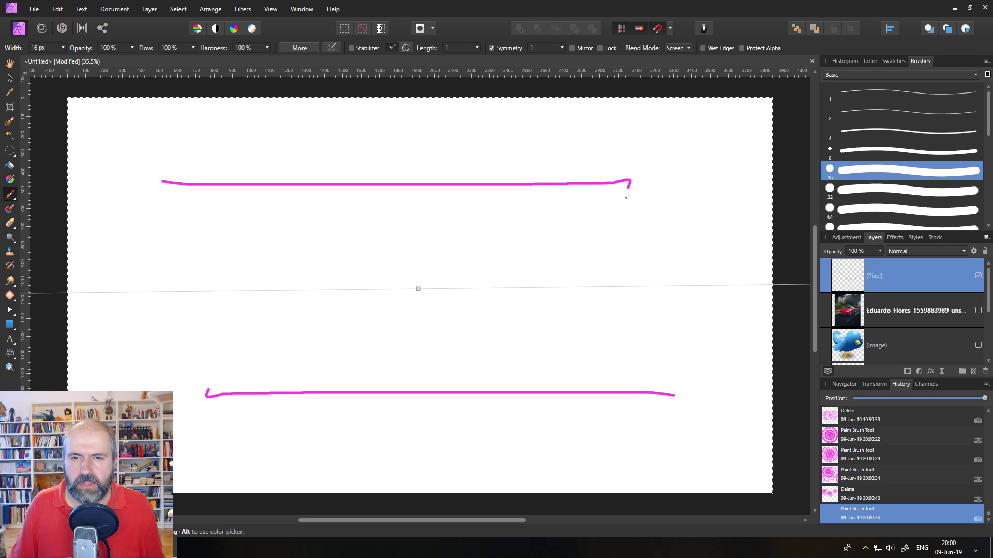
left_click_drag(625, 199, 625, 256)
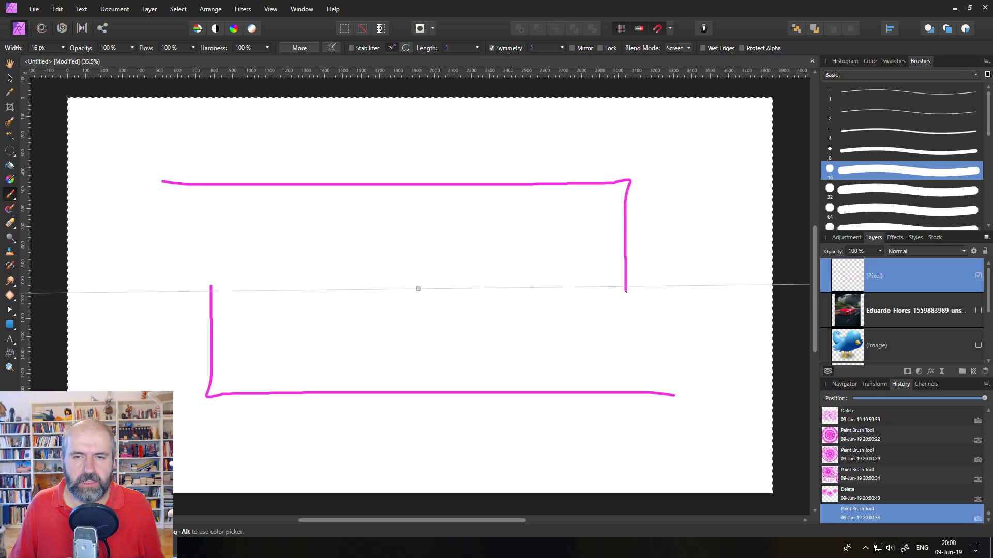
left_click_drag(625, 292, 625, 292)
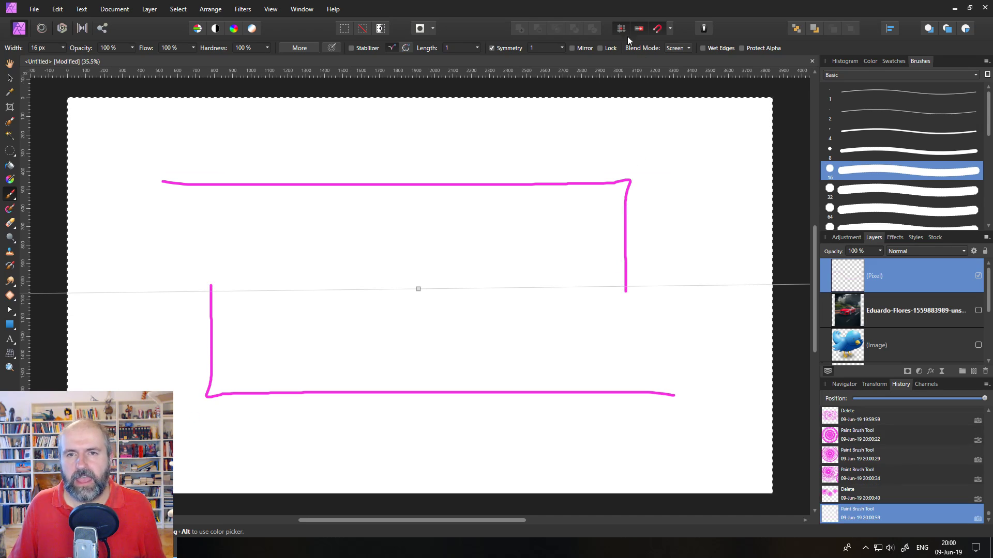
Turn on Mirror and paint a mirrored dot, a top frame line, and a wavy scribble.
left_click(572, 48)
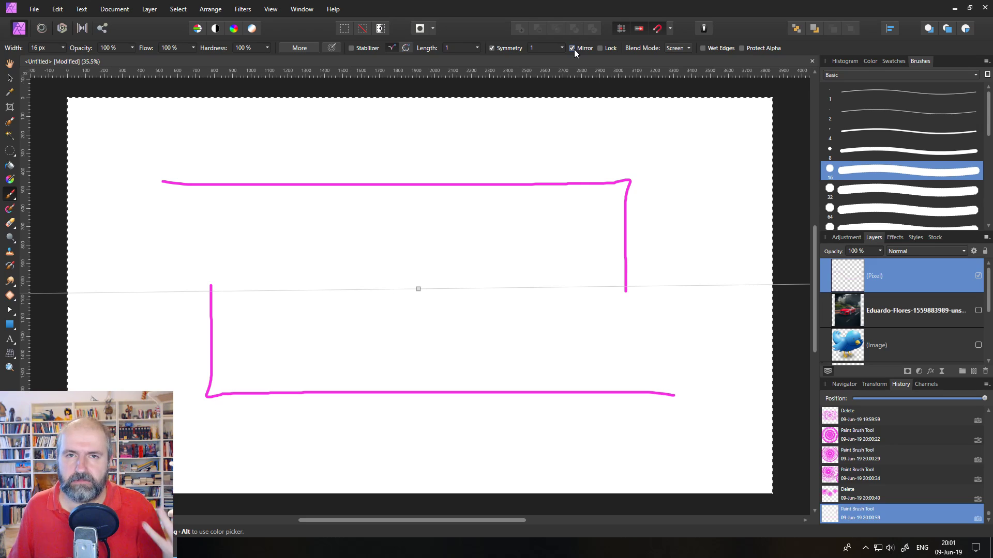
left_click(185, 199)
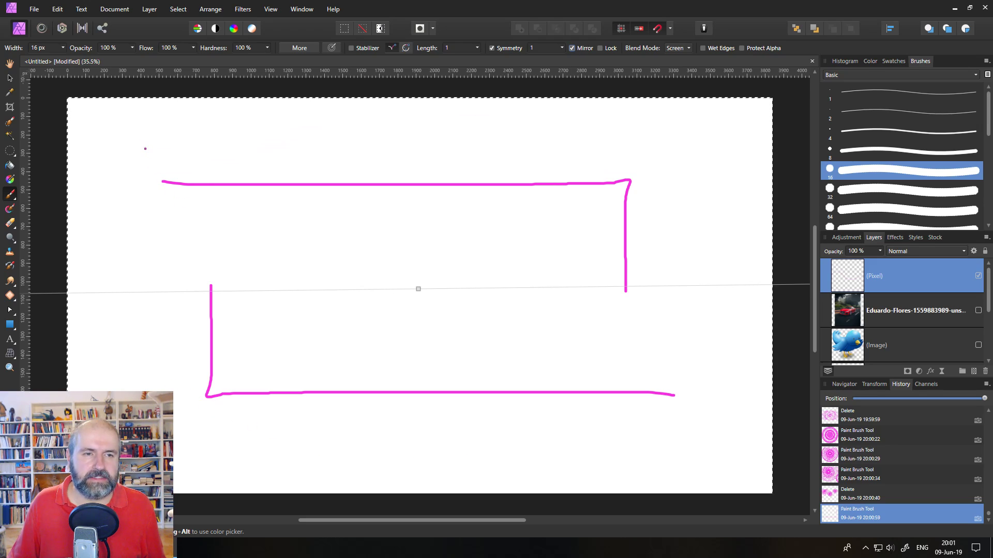
left_click_drag(136, 142, 217, 146)
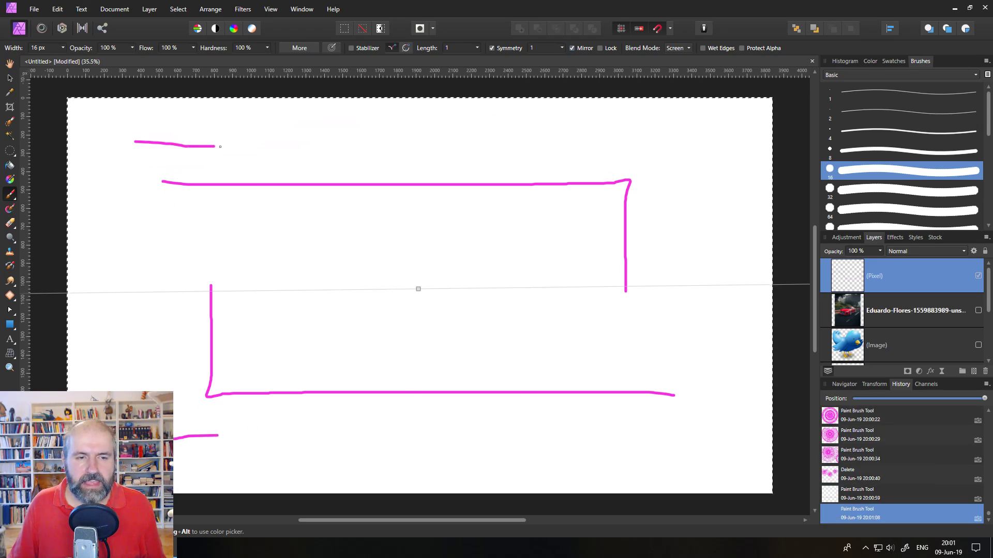
left_click_drag(327, 147, 597, 147)
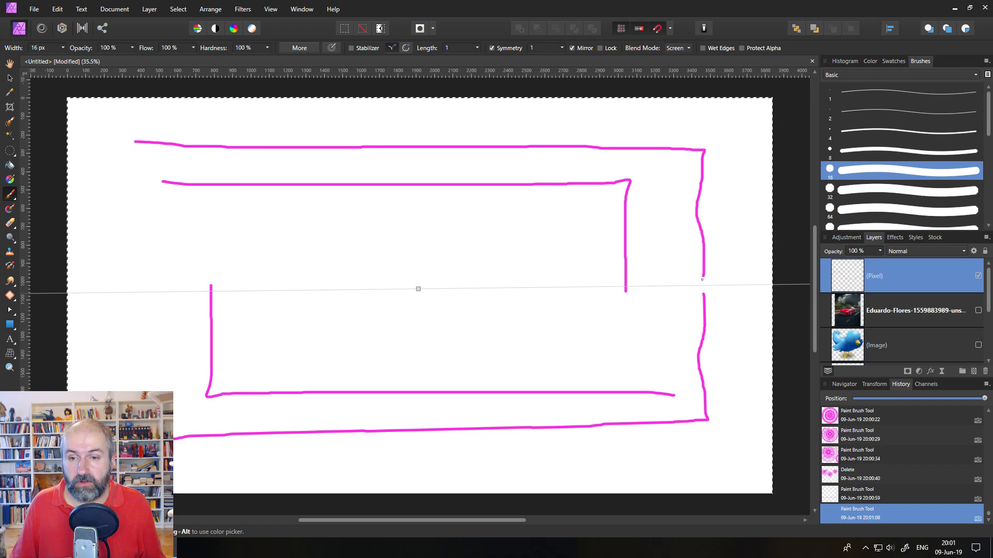
mouse_move(643, 299)
left_mouse_down()
mouse_move(498, 309)
mouse_move(410, 330)
mouse_move(289, 306)
mouse_move(188, 314)
mouse_move(67, 298)
mouse_move(184, 296)
mouse_move(324, 247)
mouse_move(638, 268)
mouse_move(694, 286)
mouse_move(408, 349)
mouse_move(315, 240)
mouse_move(357, 301)
mouse_move(458, 288)
mouse_move(571, 316)
mouse_move(557, 312)
mouse_move(615, 292)
mouse_move(655, 293)
mouse_move(631, 249)
mouse_move(504, 299)
mouse_move(282, 255)
mouse_move(249, 277)
left_mouse_up()
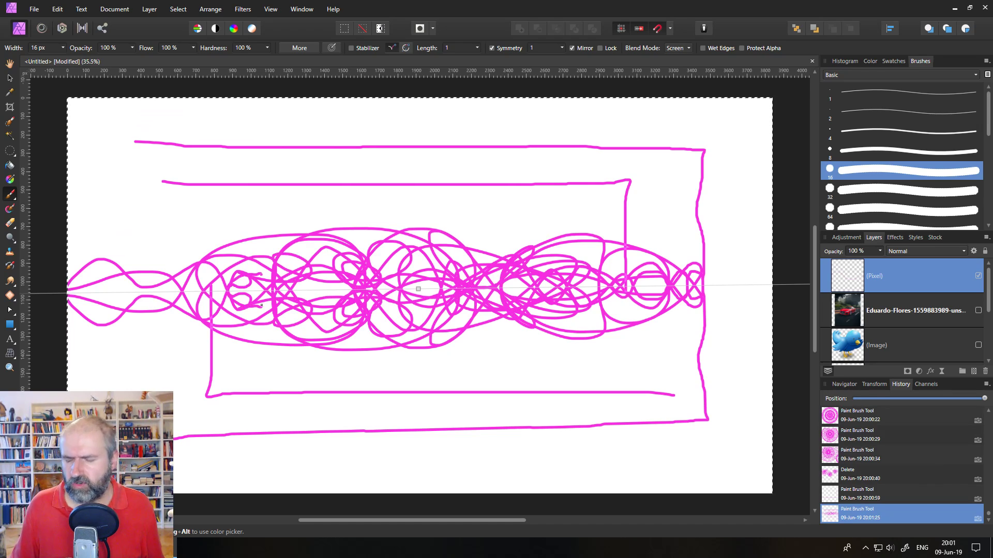
Clear the layer, re-enable Mirror, and float the History panel as a large window.
key("Delete")
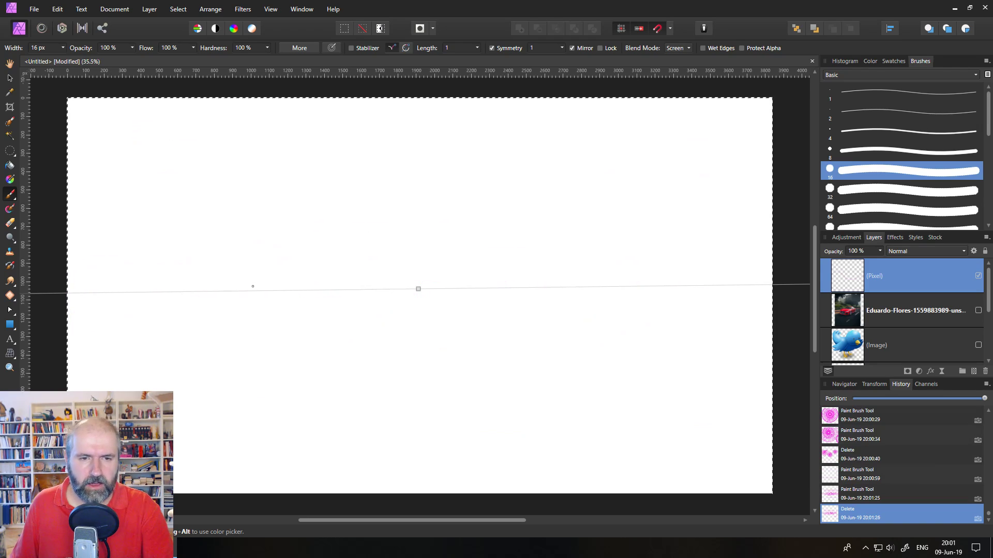
left_click(571, 47)
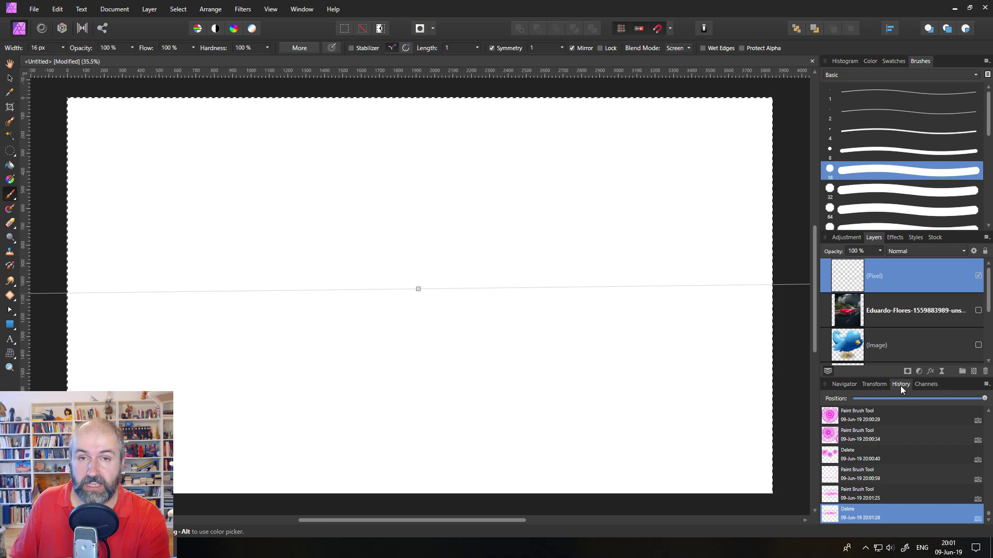
left_click_drag(901, 385, 276, 76)
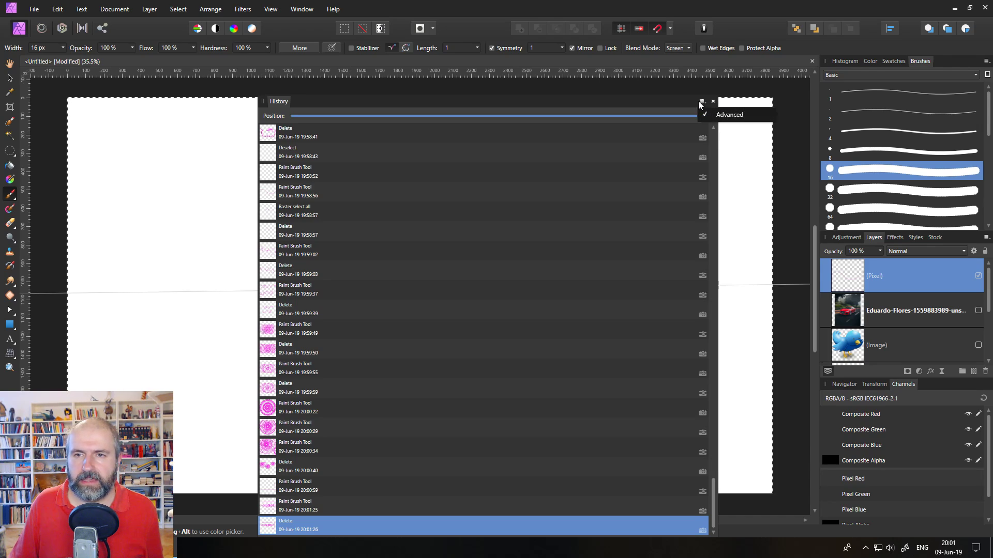
left_click(702, 102)
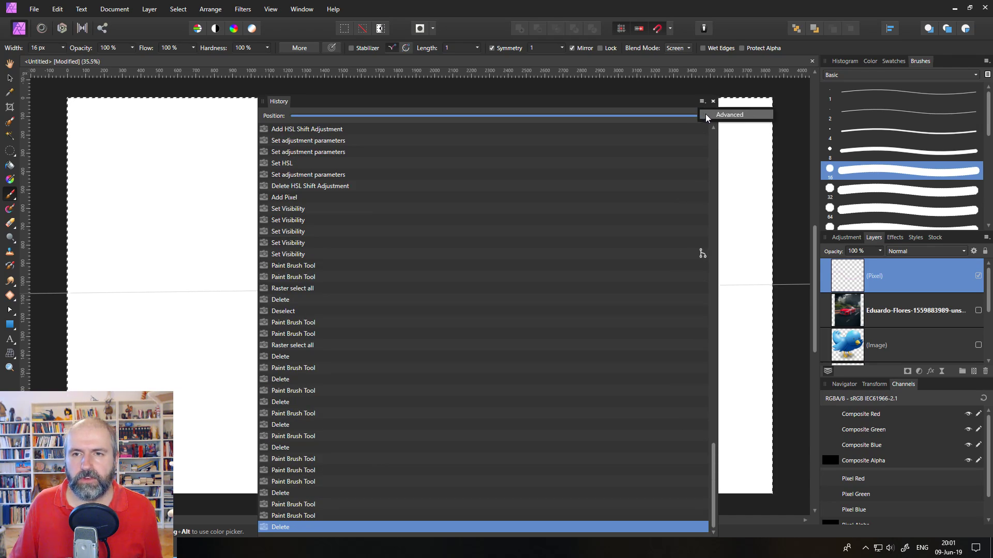
left_click(705, 115)
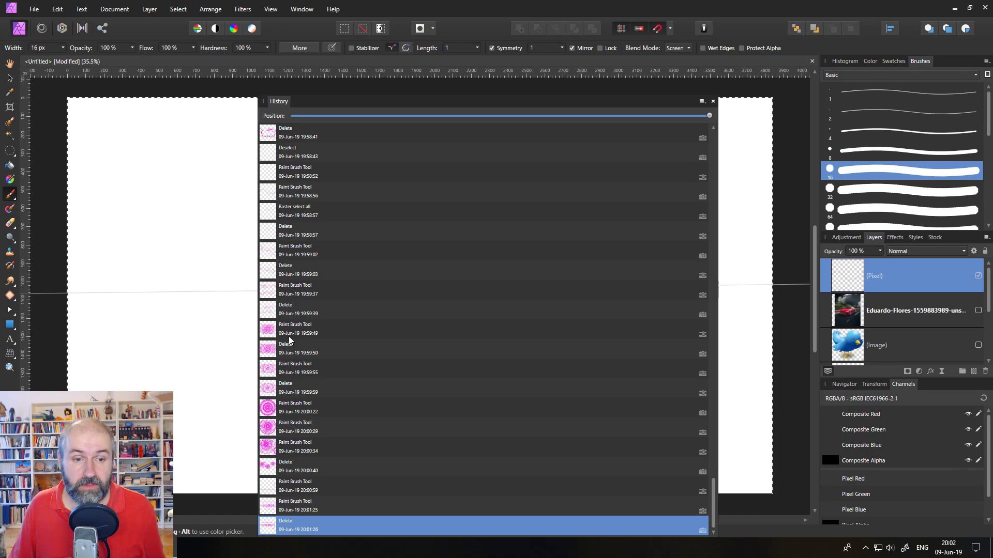
mouse_move(713, 494)
left_mouse_down()
mouse_move(713, 409)
mouse_move(720, 468)
mouse_move(720, 459)
left_mouse_up()
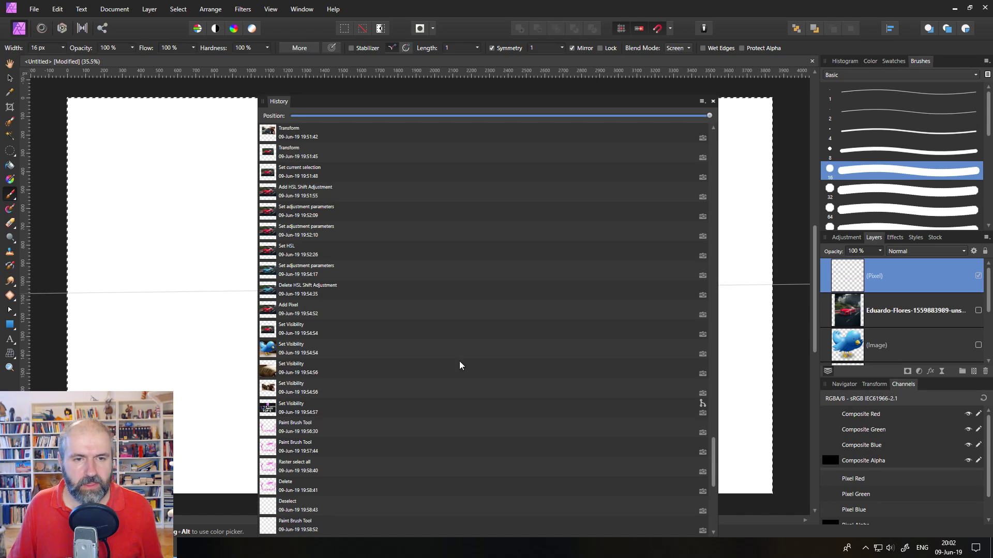
left_click_drag(713, 451, 720, 398)
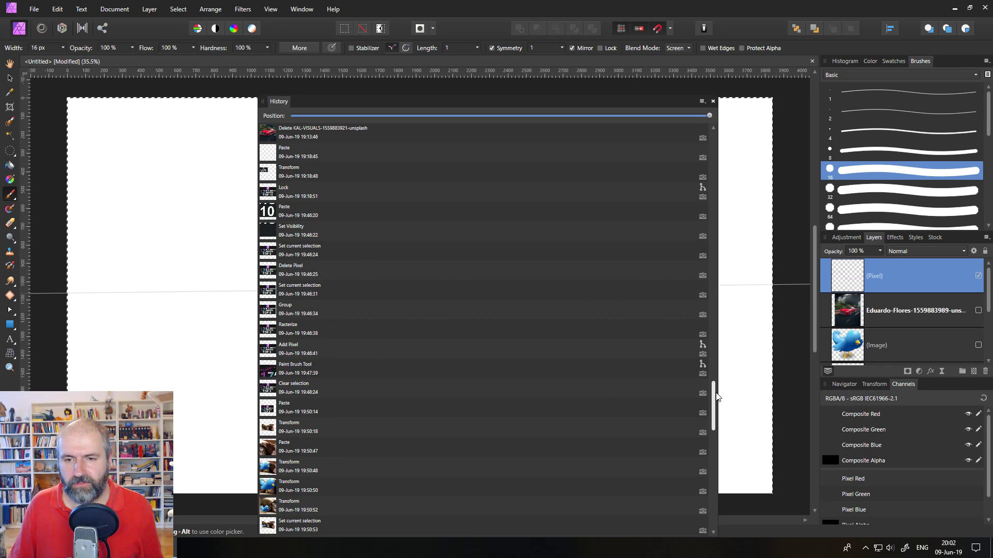
left_click_drag(717, 397, 714, 501)
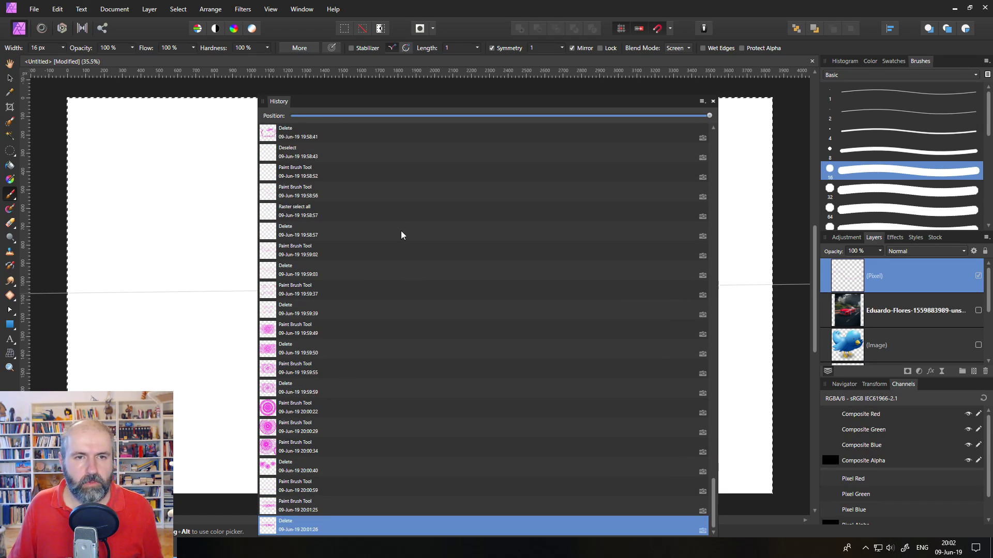
Step back through the History Delete and scribble states to the red Audi photo state.
left_click_drag(367, 100, 466, 98)
left_click(385, 351)
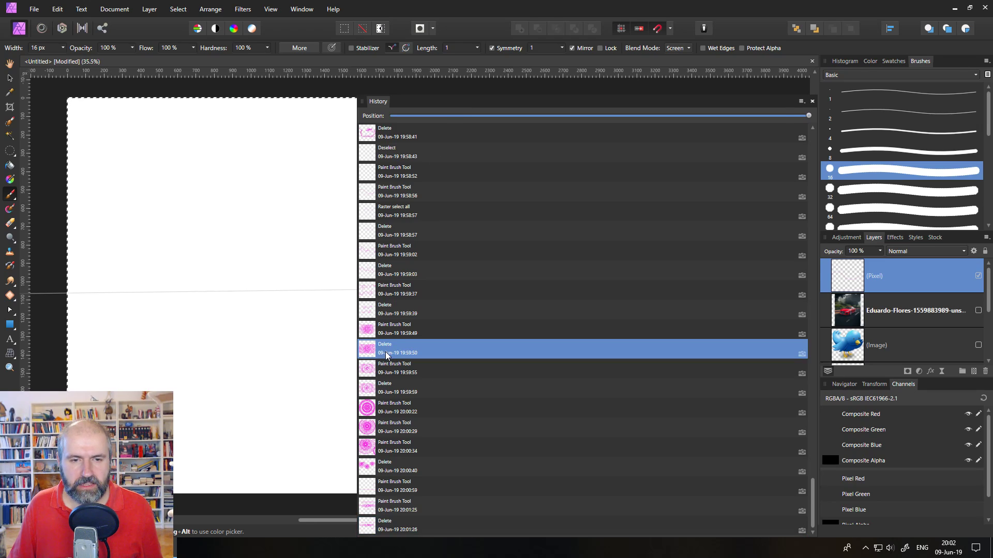
left_click(372, 396)
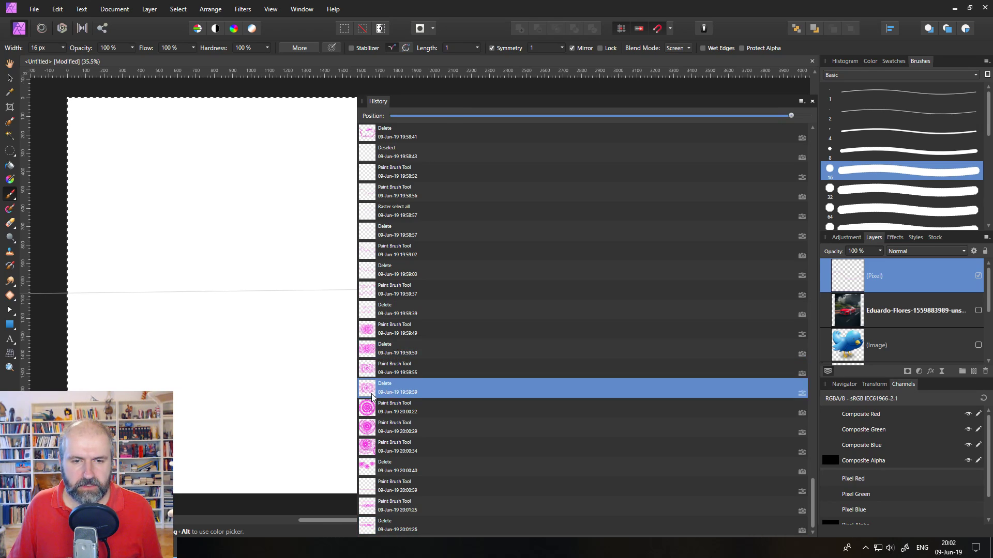
left_click(383, 331)
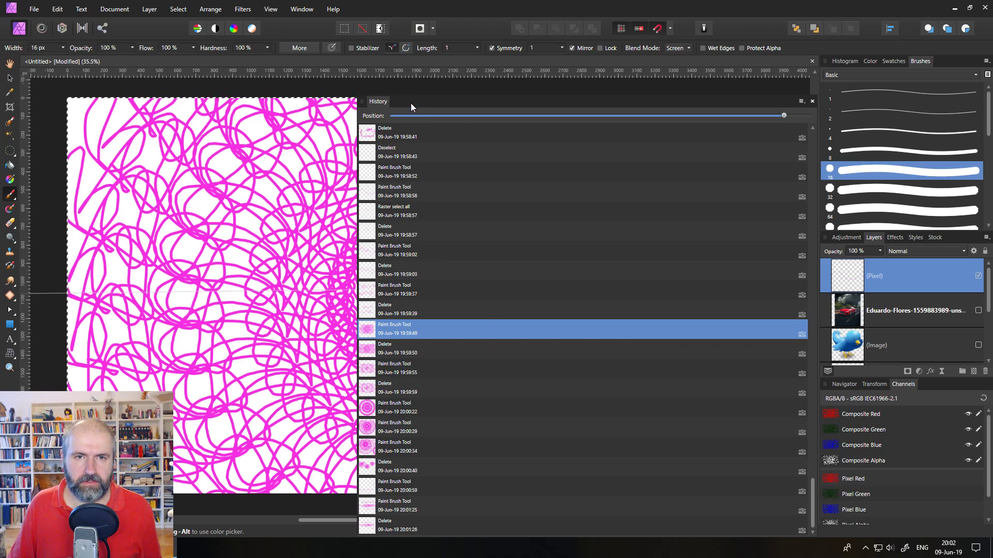
left_click_drag(410, 102, 580, 103)
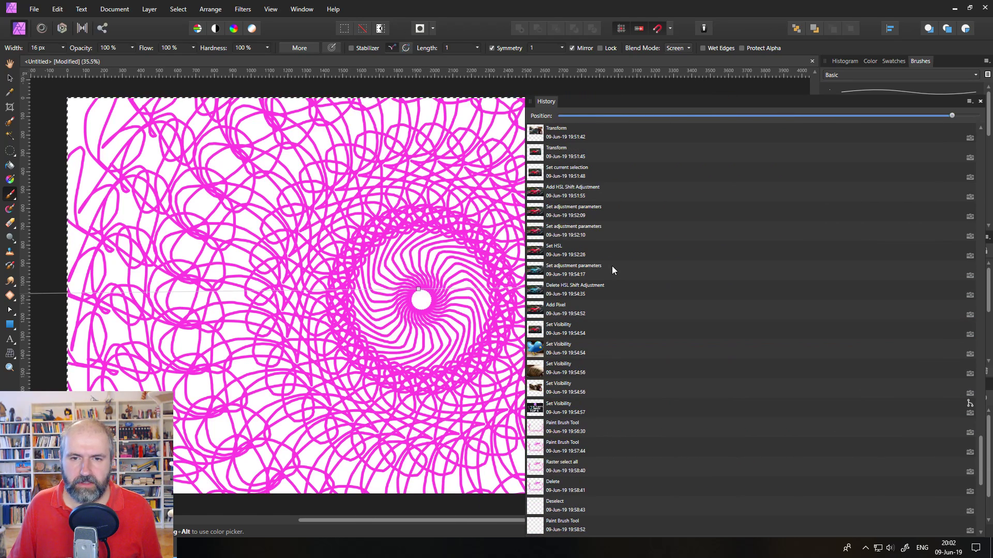
left_click(541, 309)
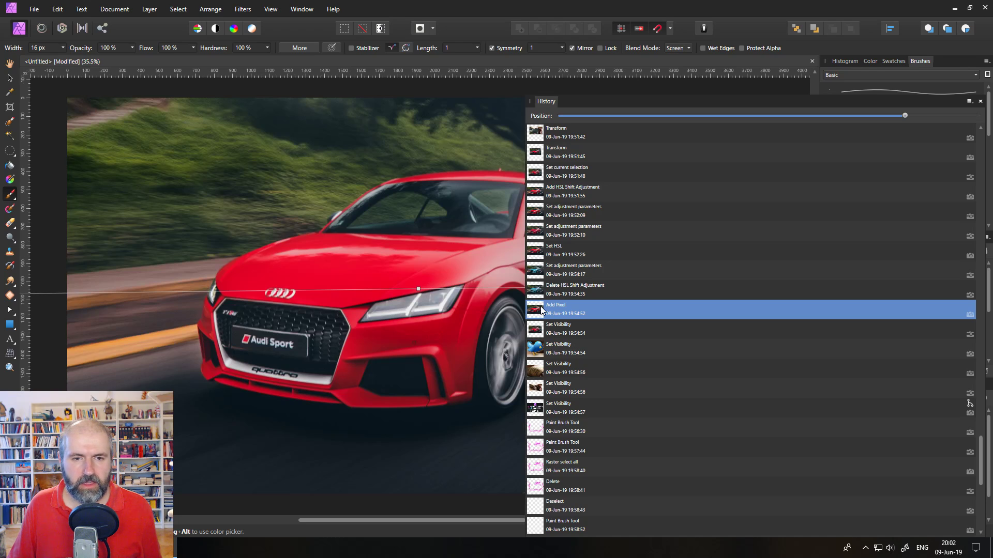
Browse visibility states to the cat-with-bird state, then dock History back in the right column.
left_click(532, 349)
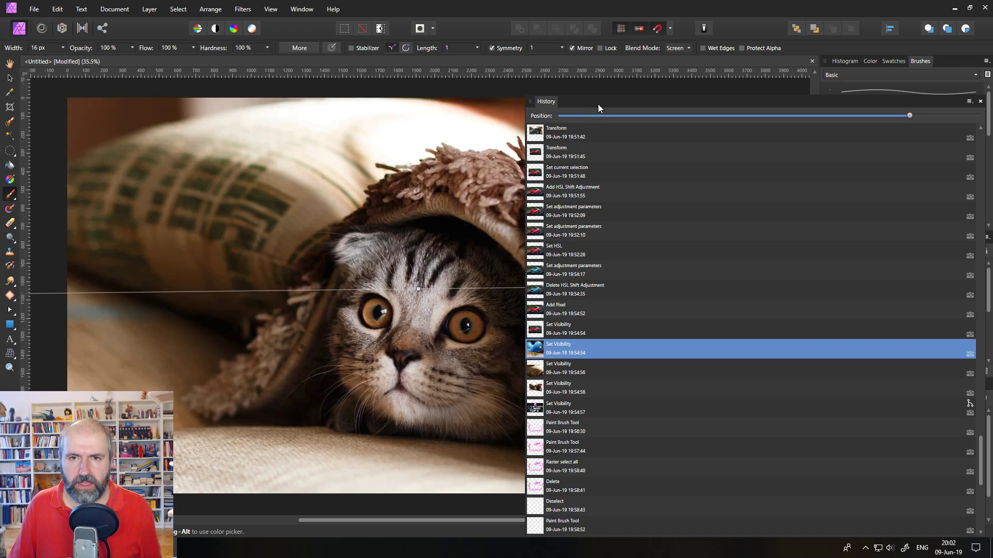
left_click_drag(598, 104, 632, 146)
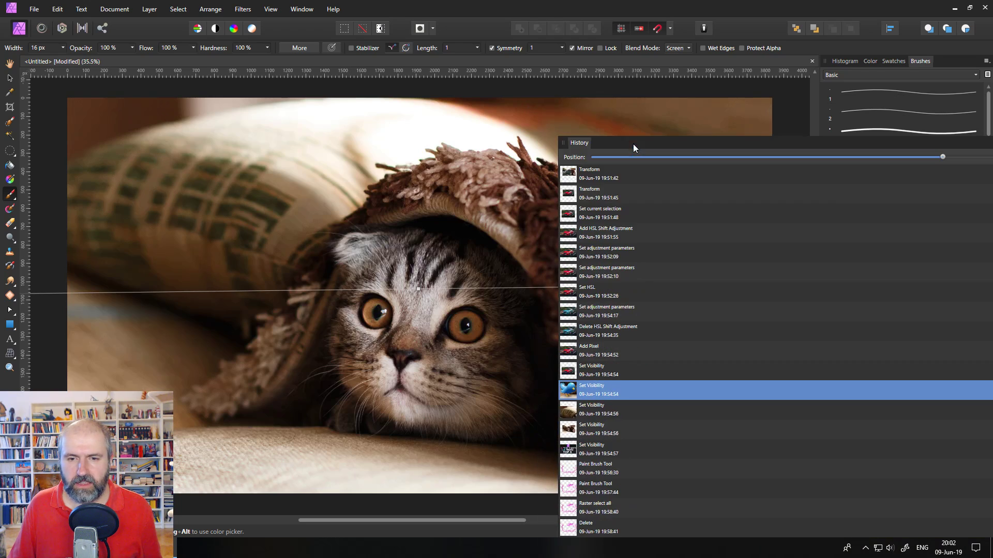
left_click(576, 412)
left_click(574, 429)
left_click(571, 448)
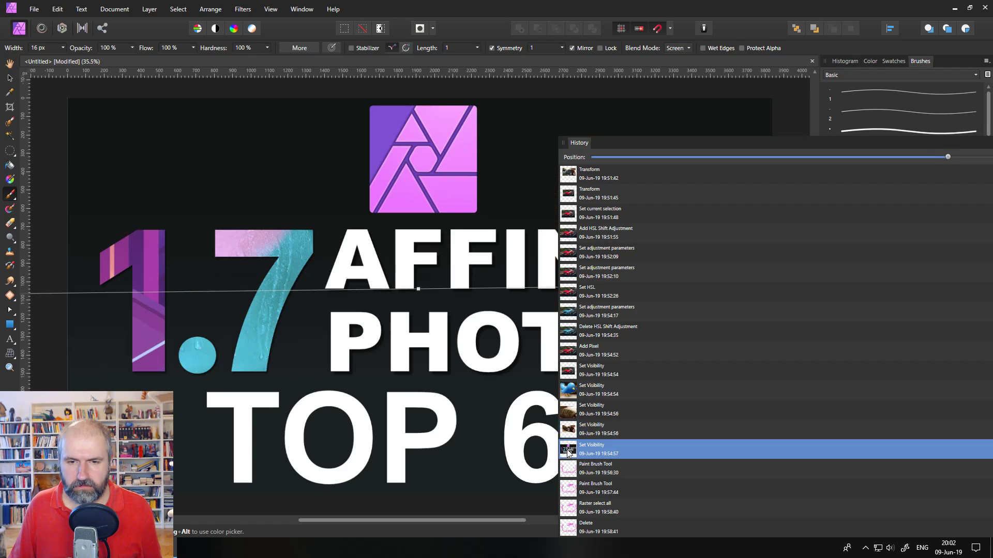
left_click(570, 391)
key("Up")
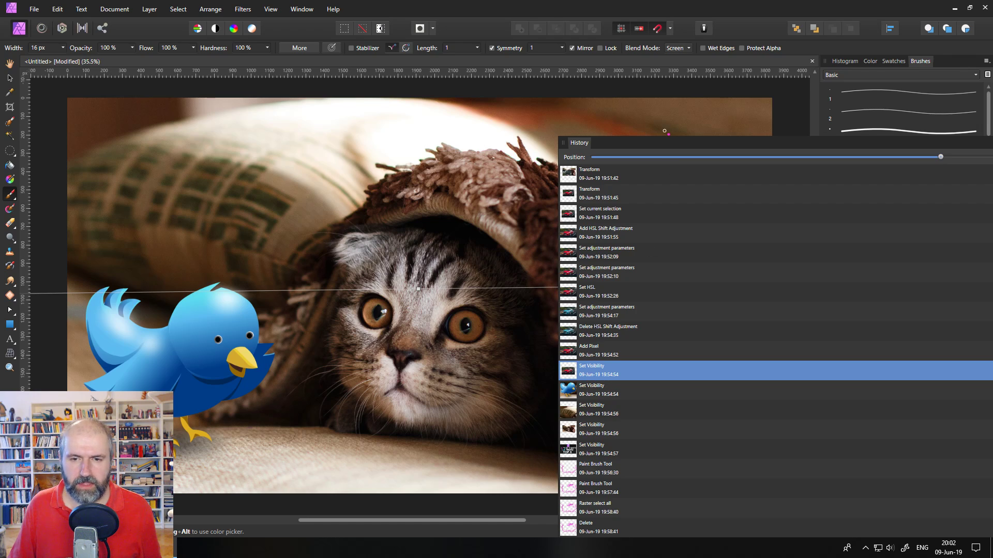
mouse_move(653, 139)
left_mouse_down()
mouse_move(944, 140)
mouse_move(447, 138)
mouse_move(393, 126)
left_mouse_up()
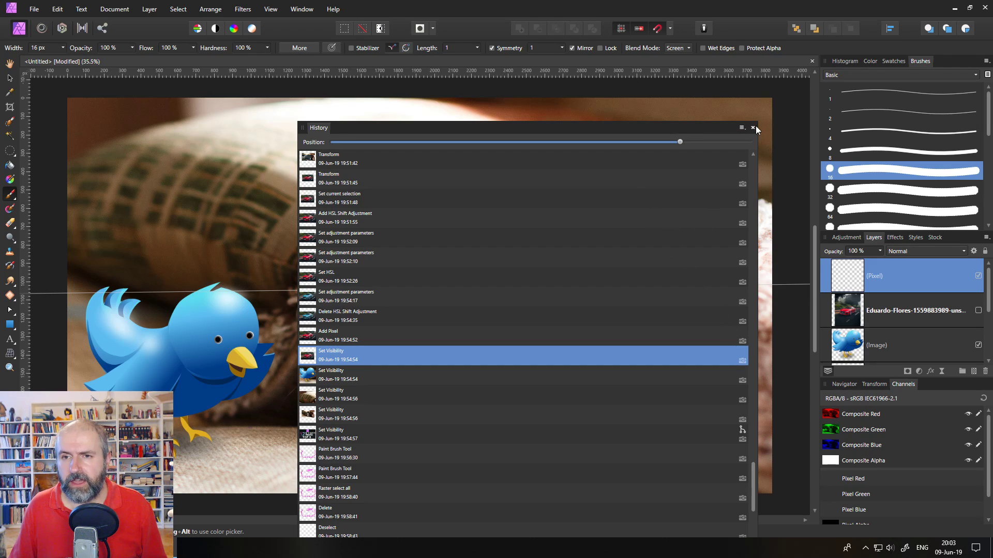
Restore the latest History state, close the History list, and delete the pink drawing.
scroll(655, 457, "down", 6)
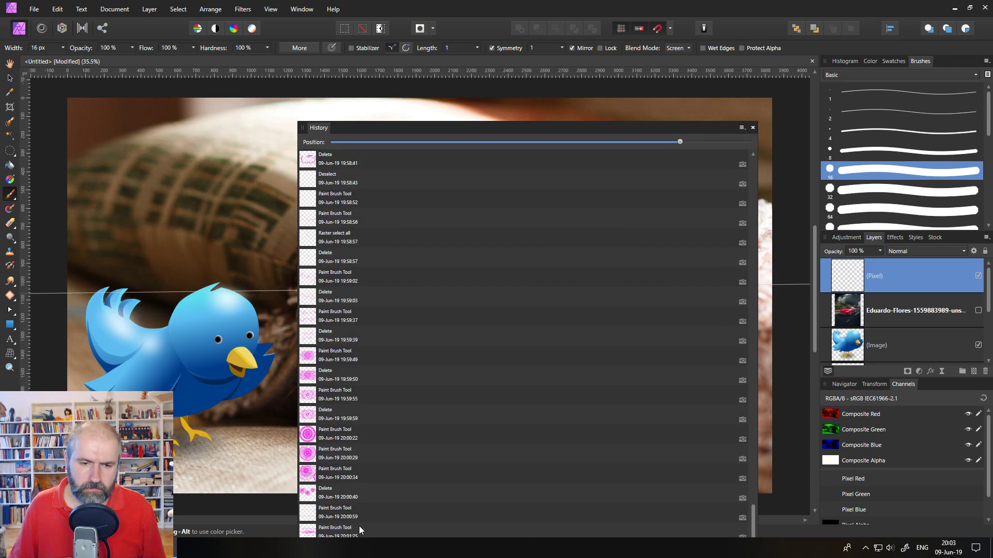
left_click(359, 526)
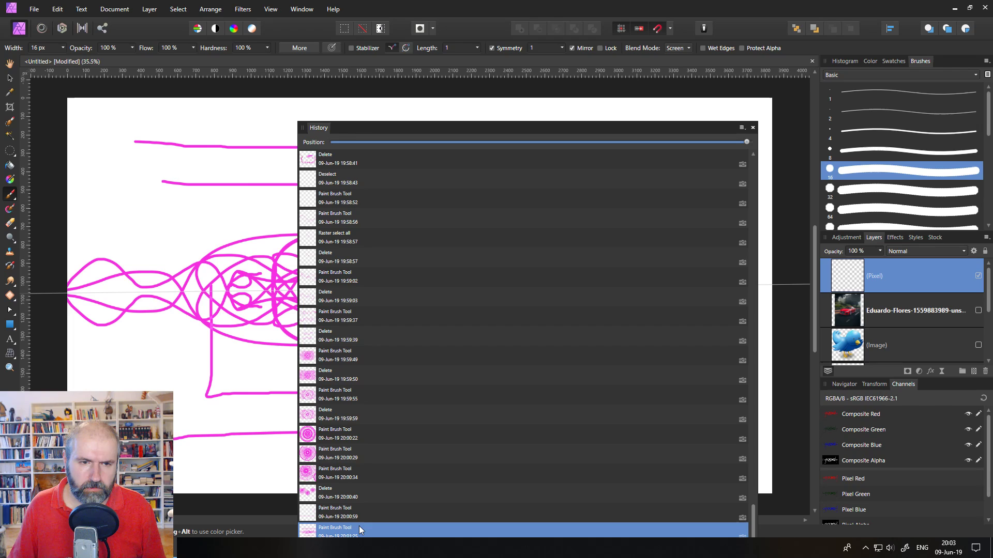
left_click(755, 127)
key("Delete")
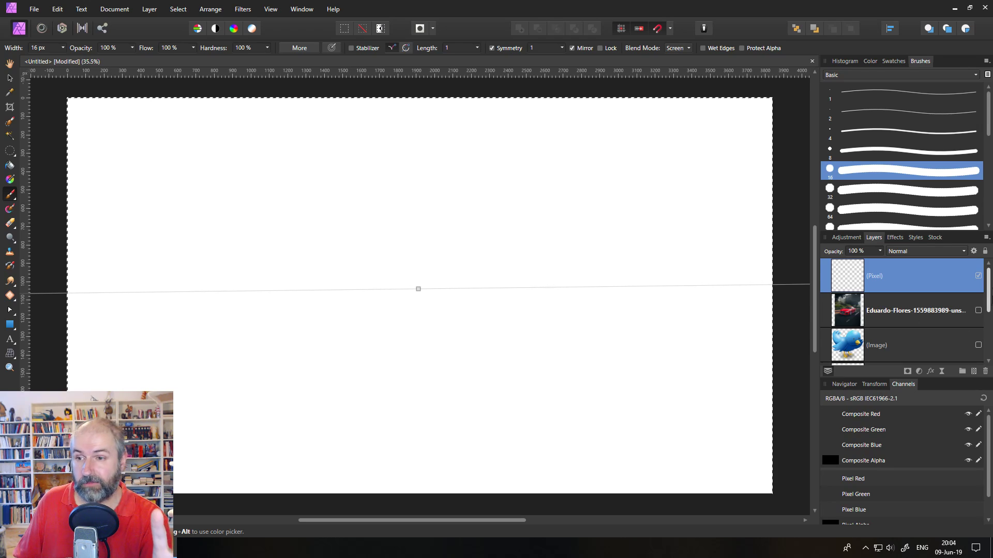
Cycle the Layers panel through Small, Medium and Large thumbnails, finishing on Small Thumbnails.
left_click(987, 238)
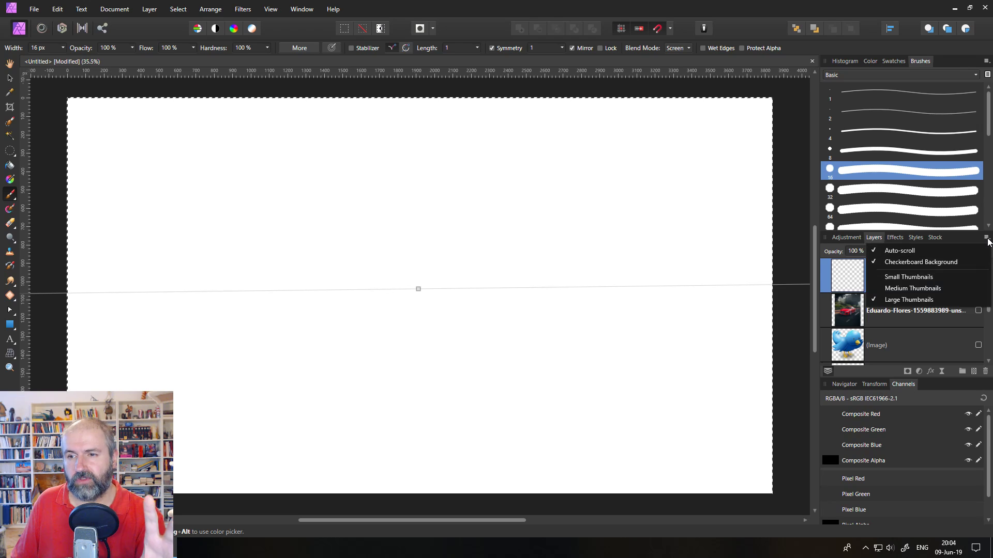
left_click(915, 281)
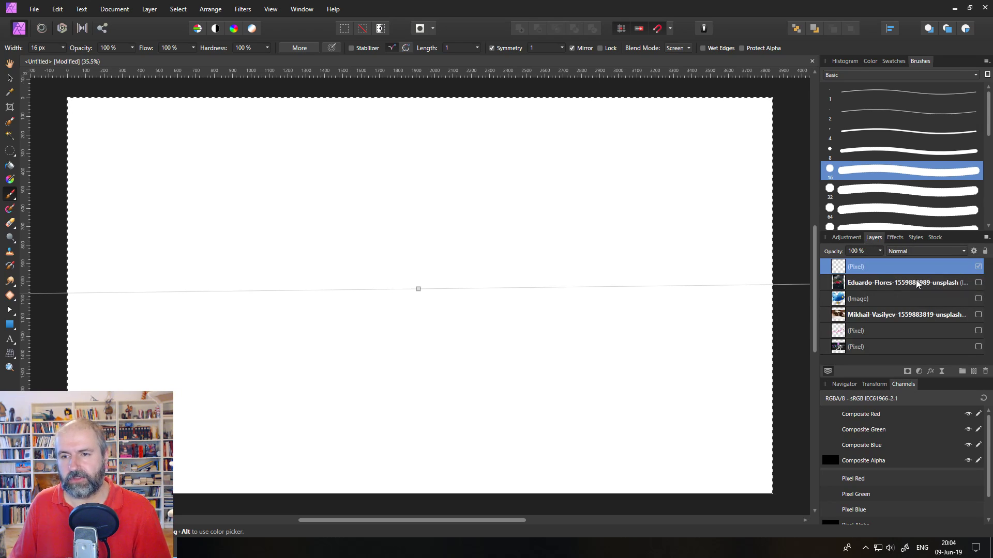
left_click(988, 239)
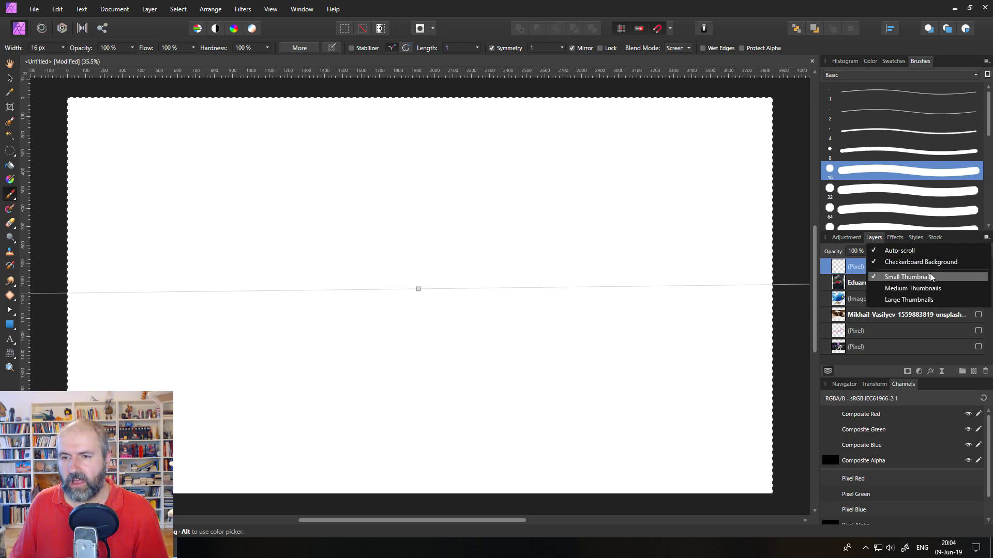
left_click(924, 286)
left_click(986, 242)
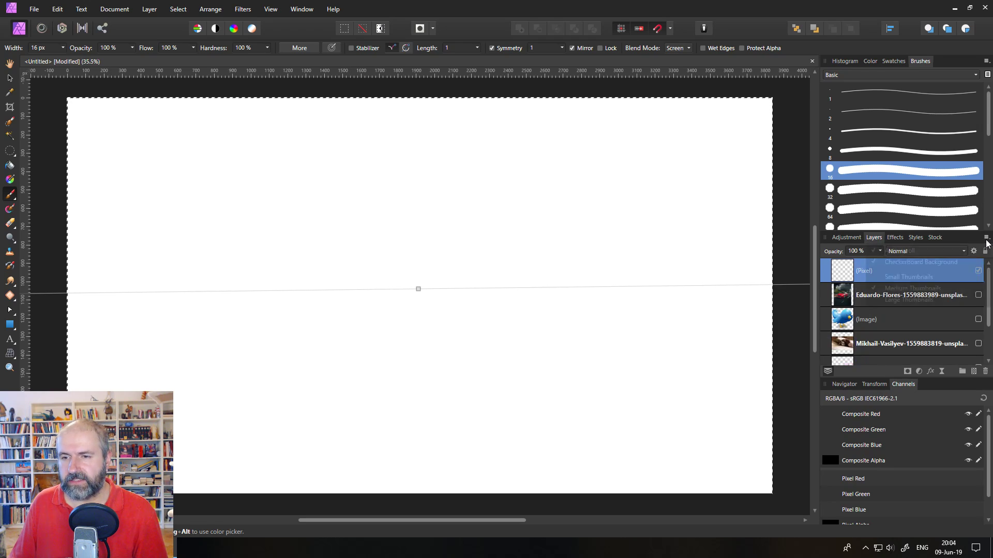
left_click(911, 300)
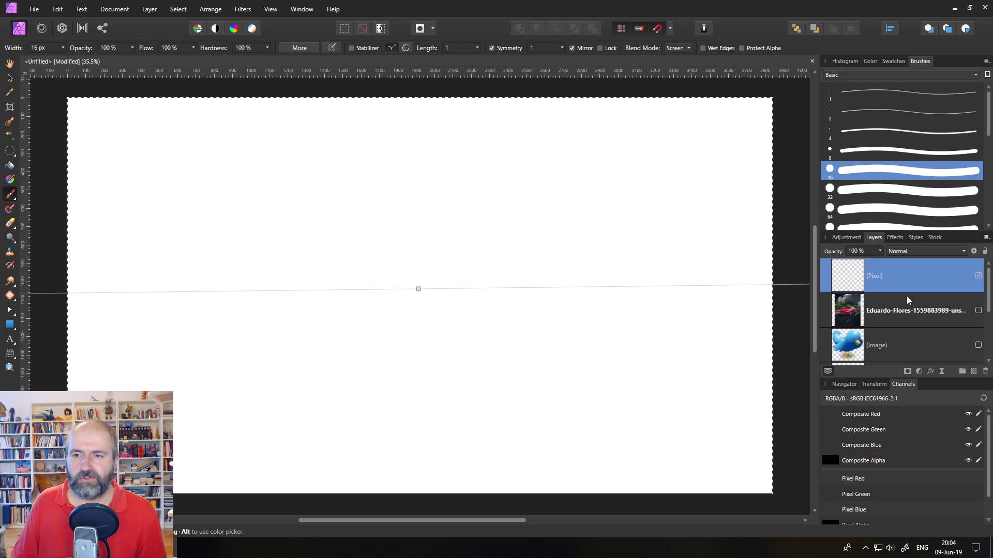
left_click(987, 240)
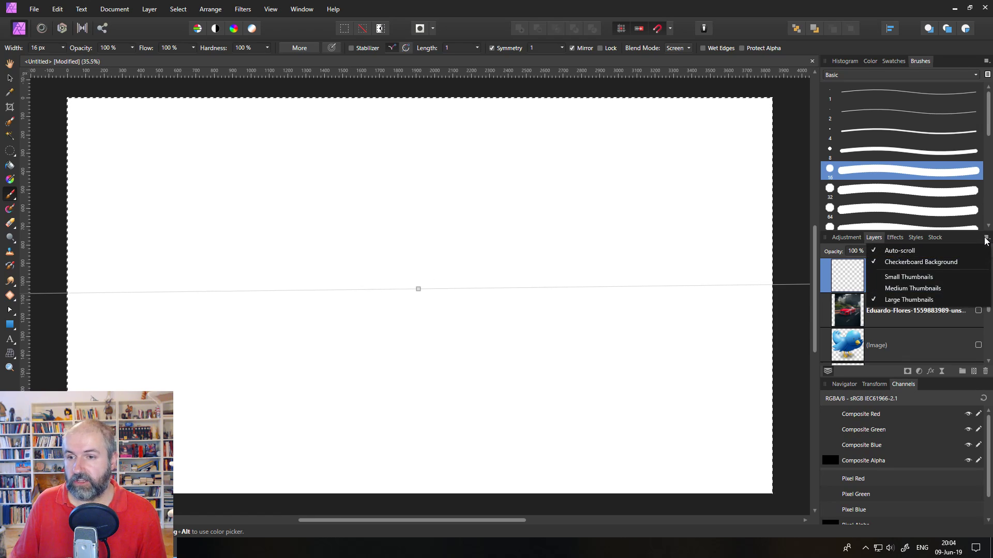
left_click(914, 275)
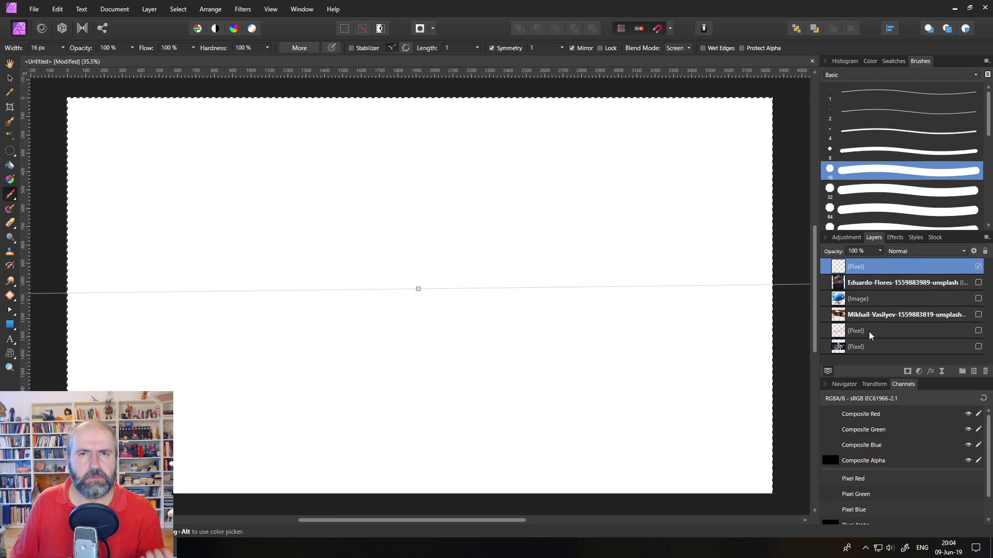
Tag the top pixel layer red, the second photo layer green and the (Image) layer purple.
right_click(875, 267)
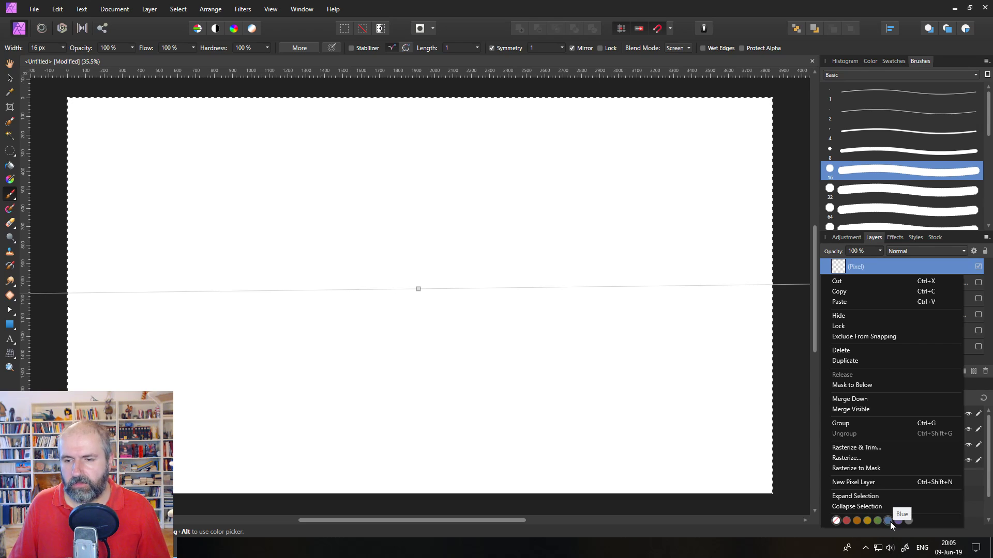
left_click(847, 521)
right_click(890, 282)
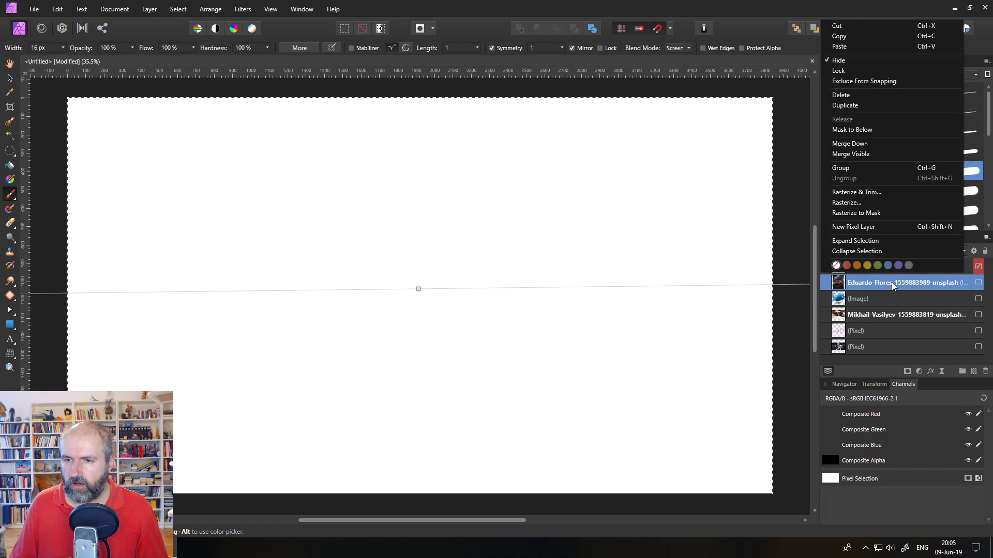
left_click(879, 265)
right_click(879, 294)
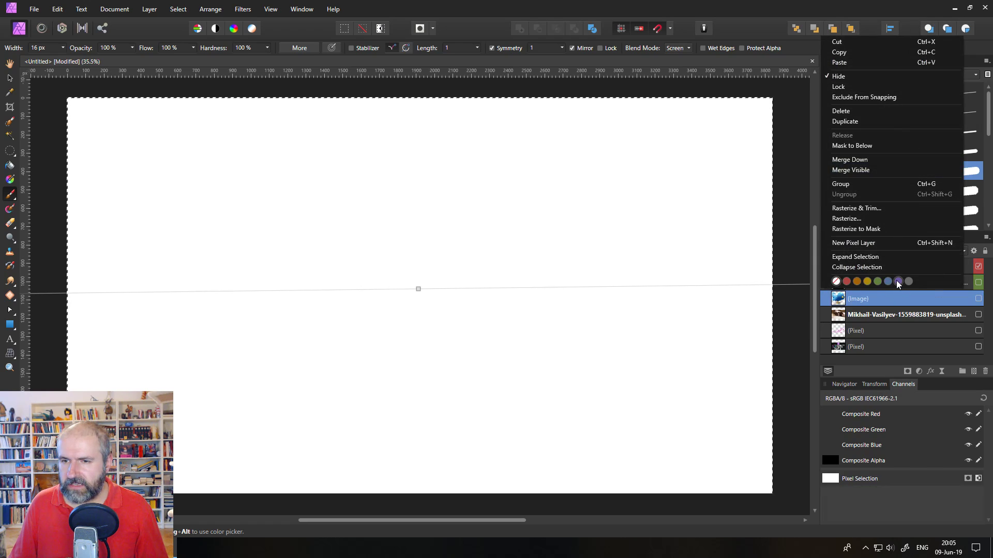
left_click(897, 282)
Tag the lower photo layer yellow, the next pixel layer orange and the bottom pixel layer red.
right_click(885, 315)
left_click(867, 297)
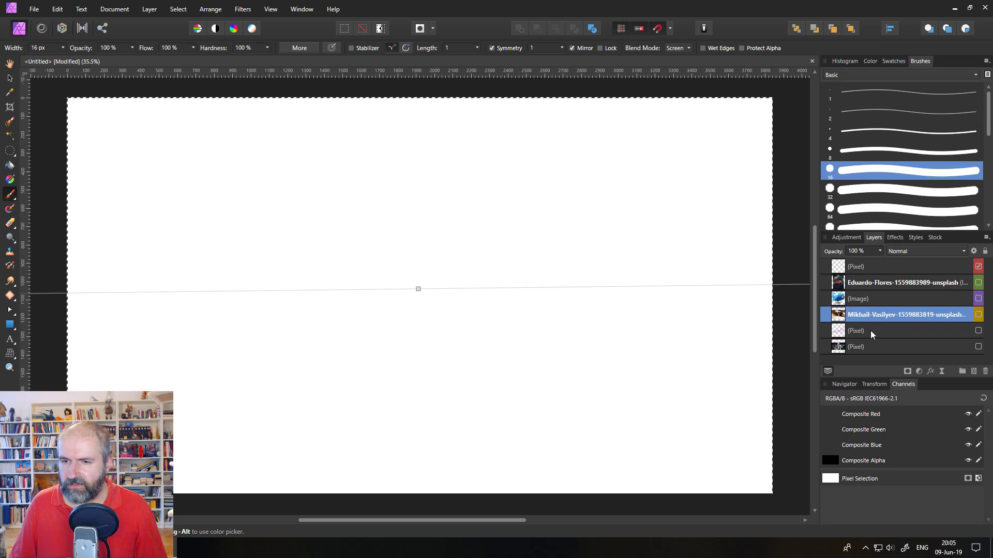
right_click(870, 331)
left_click(856, 314)
right_click(860, 347)
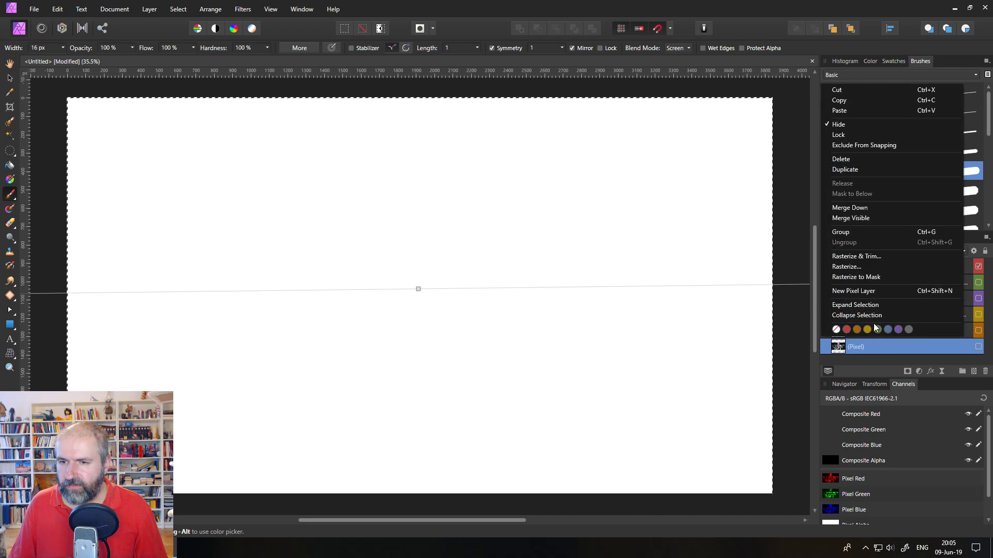
left_click(846, 328)
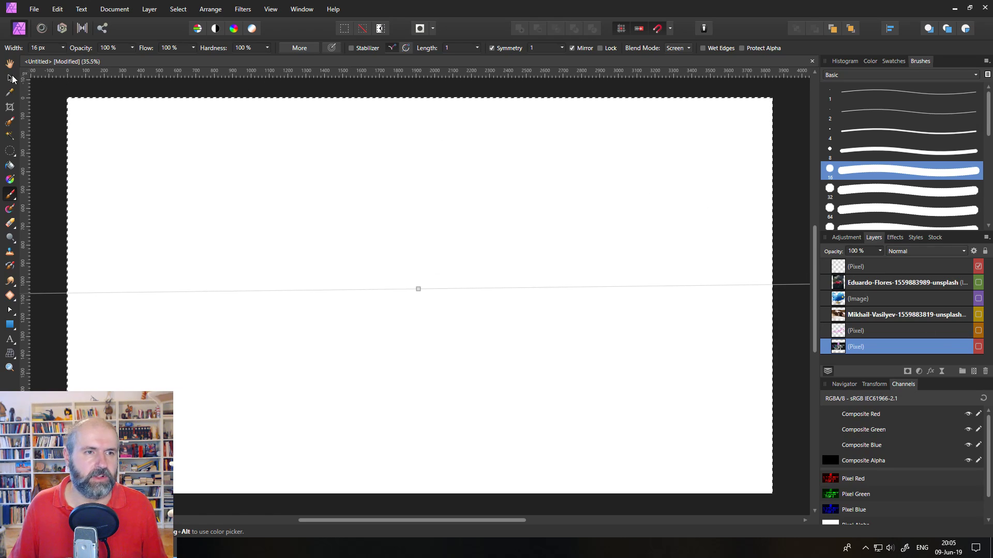
Switch to the Move tool and clear both the layer and pixel selections.
key("v")
left_click(44, 89)
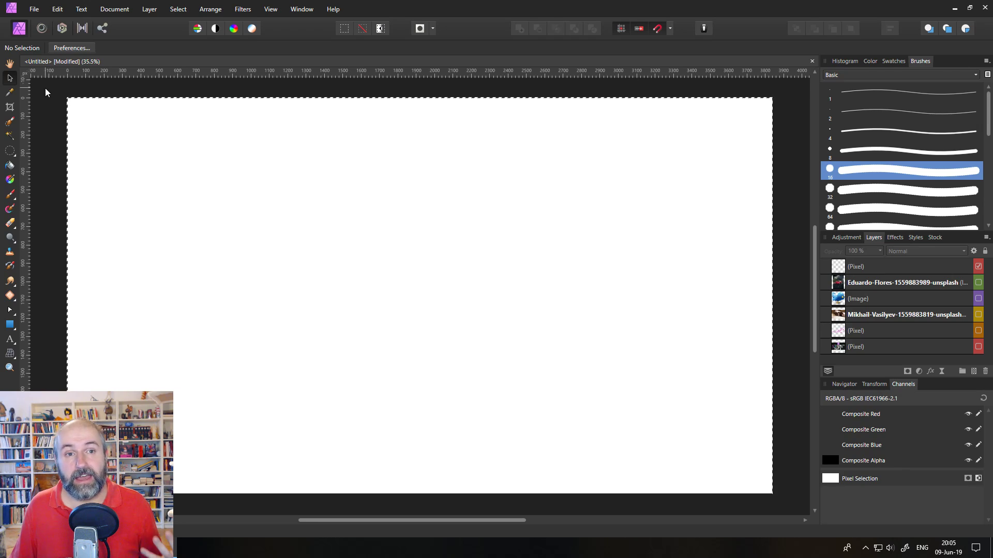
key("ctrl+d")
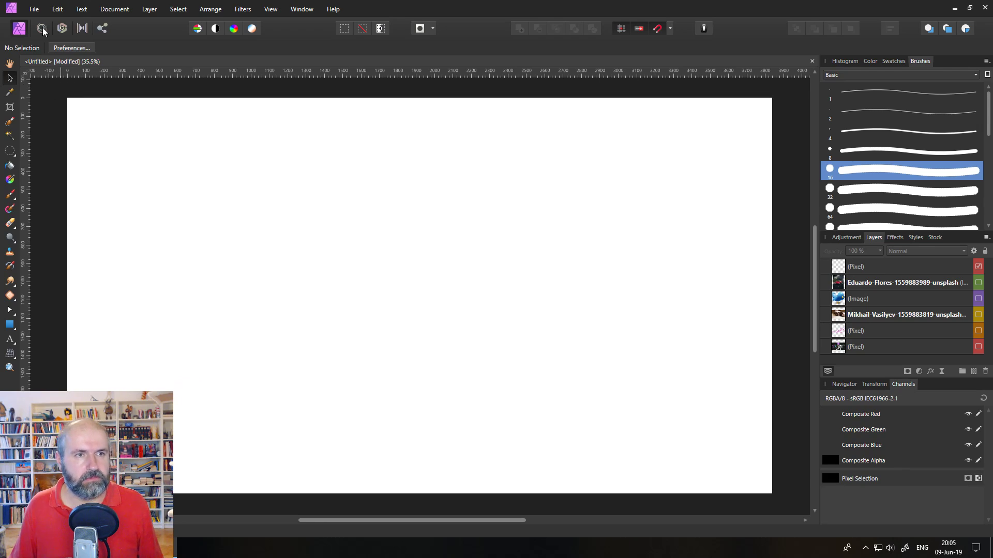
Start a new document from the File menu, keeping the QFHD page preset.
left_click(33, 10)
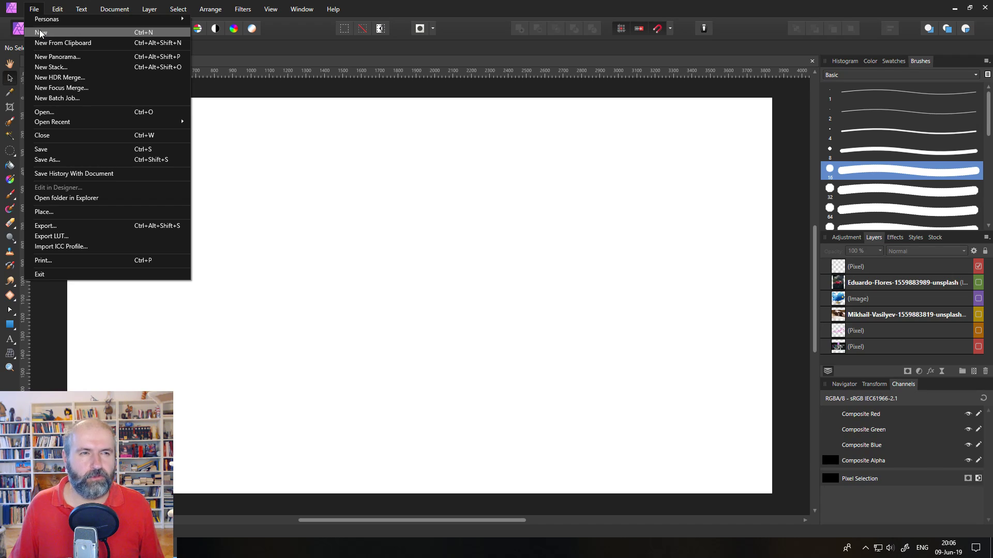
left_click(40, 32)
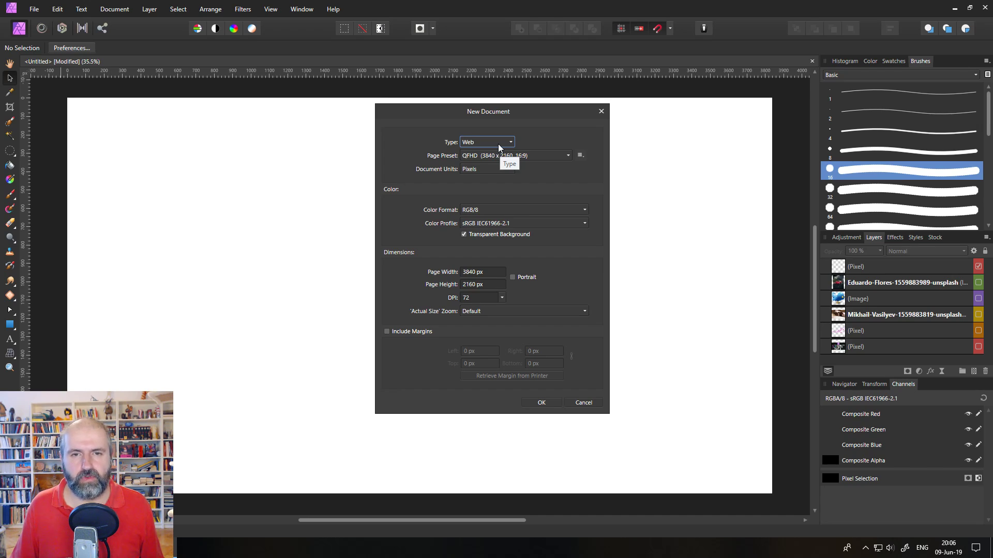
left_click(525, 157)
left_click_drag(565, 224, 579, 284)
left_click(509, 152)
Set the document type to Print with an A4 page, then change the type to Presets.
left_click(496, 145)
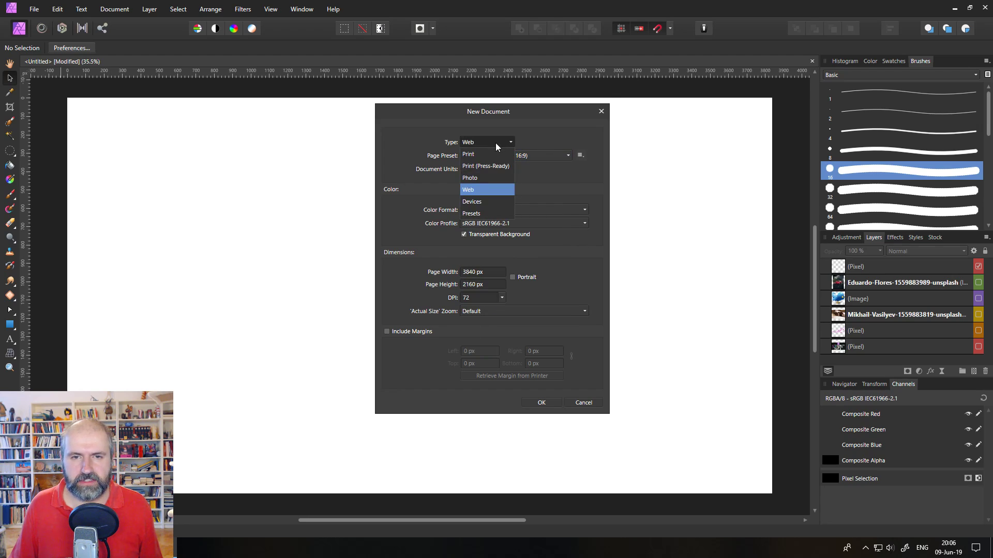
left_click(485, 156)
left_click(532, 155)
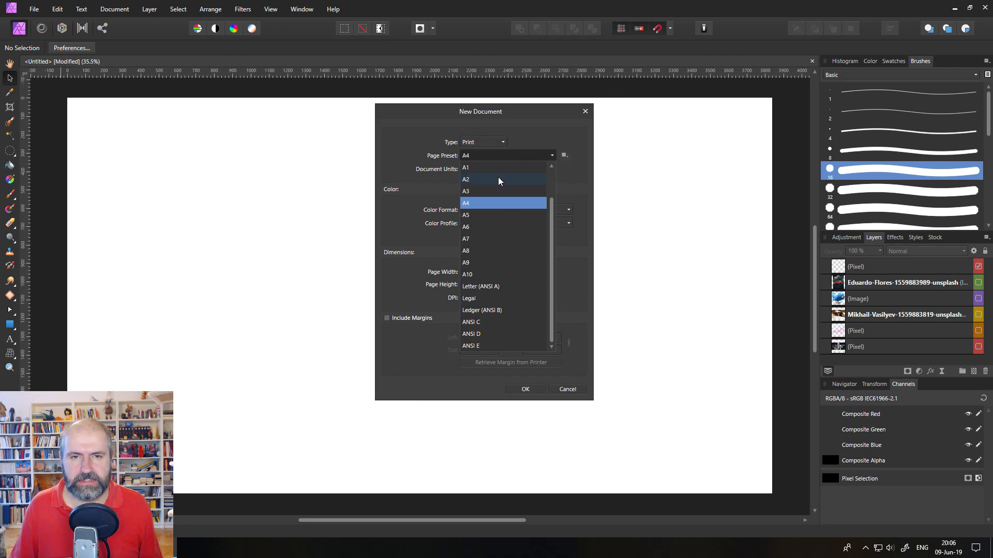
left_click(488, 141)
left_click(488, 141)
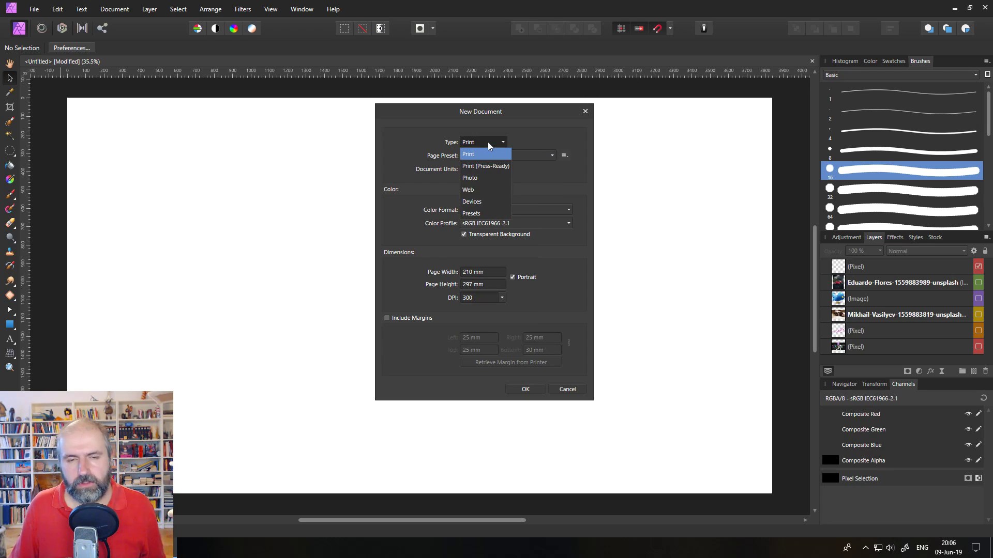
left_click(476, 214)
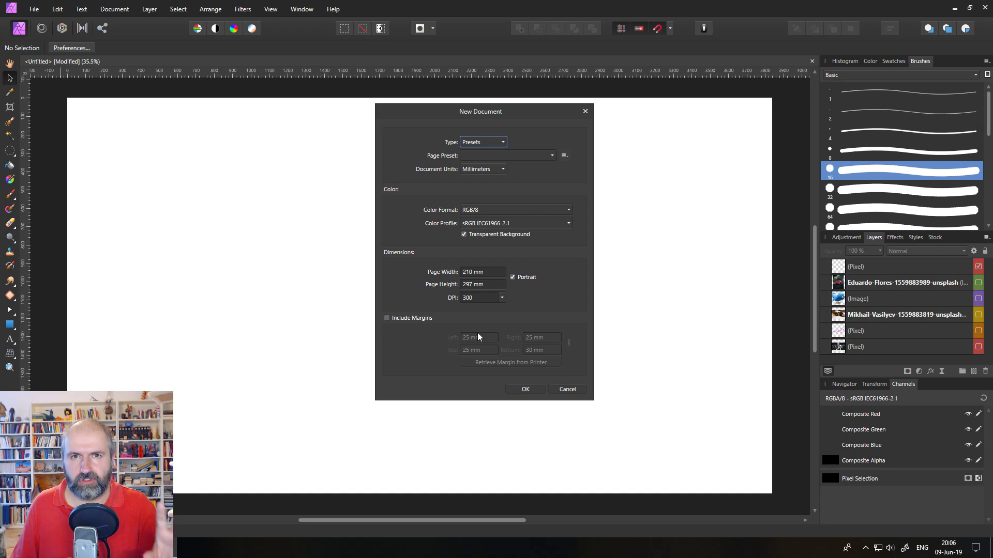
Show the page preset management menu beside Page Preset in the New Document dialog.
left_click(564, 156)
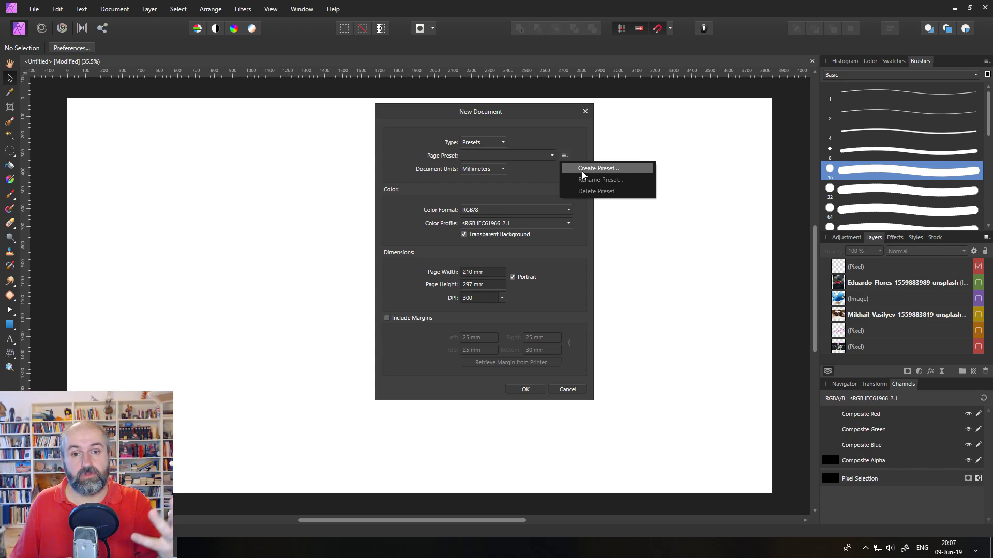
Dismiss the page preset menu without creating a preset.
left_click(557, 110)
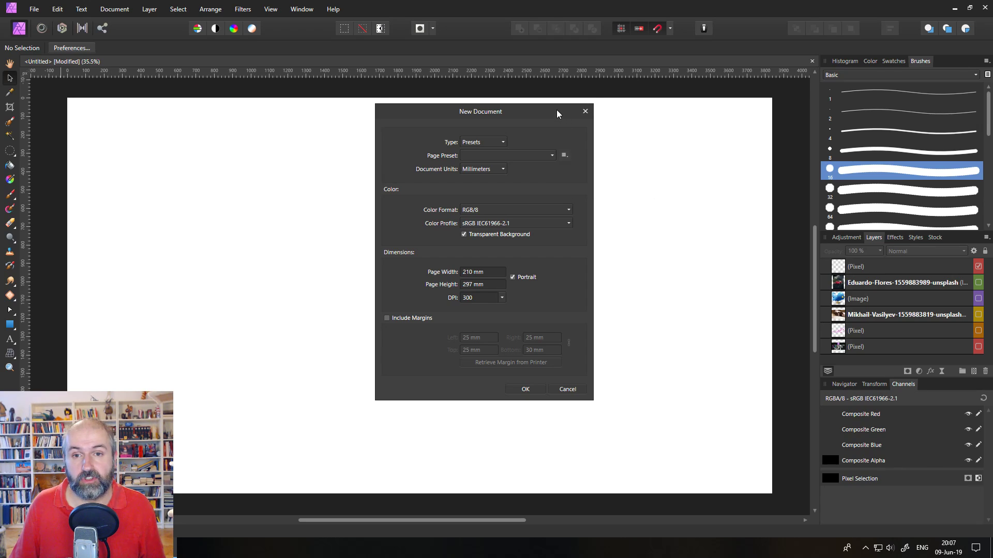